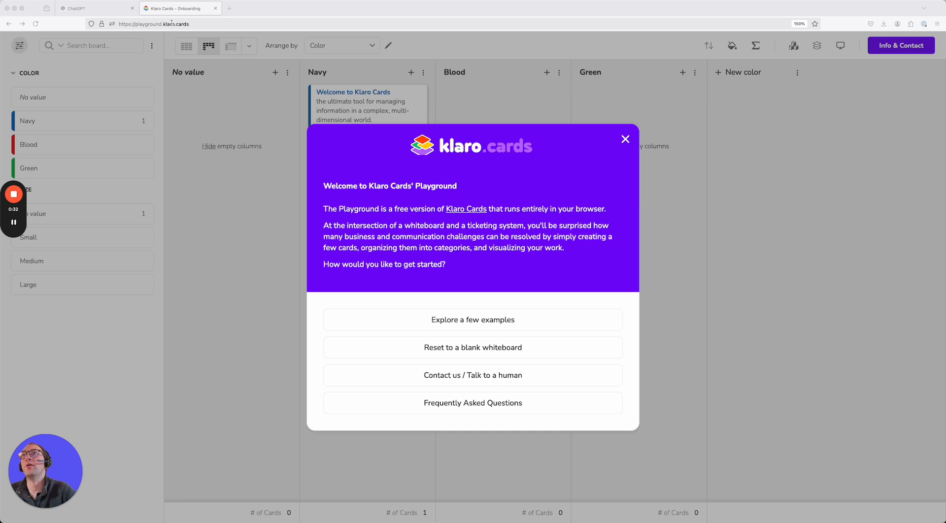
- View the list of ready-made playground examples and return to the welcome options
click(192, 25)
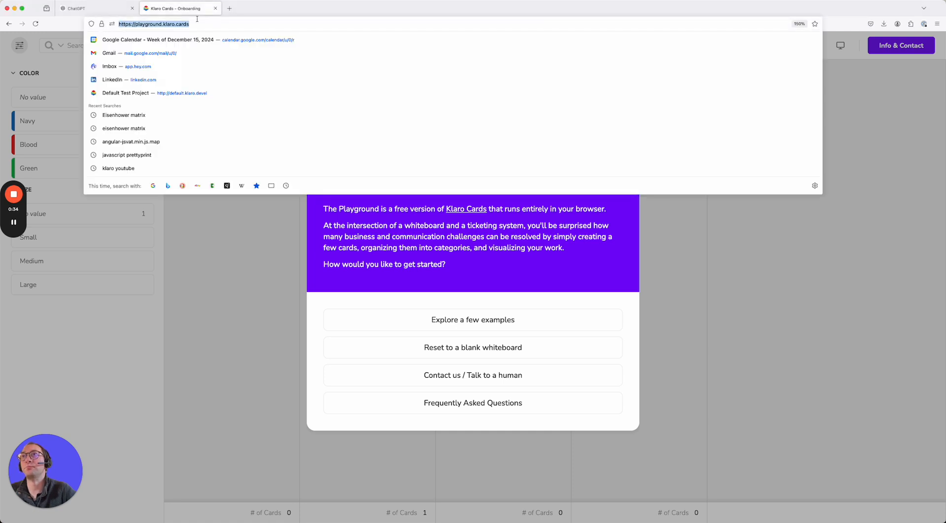
key(Escape)
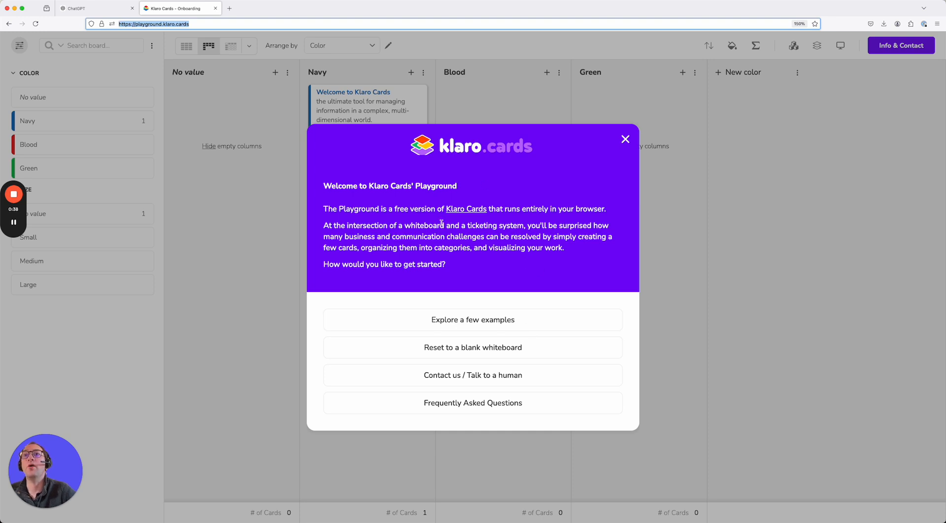
click(469, 321)
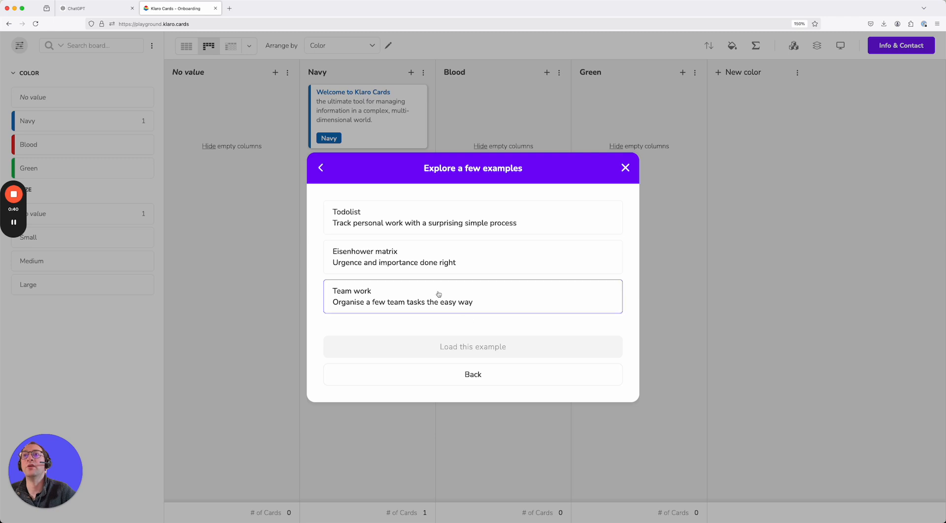
click(321, 169)
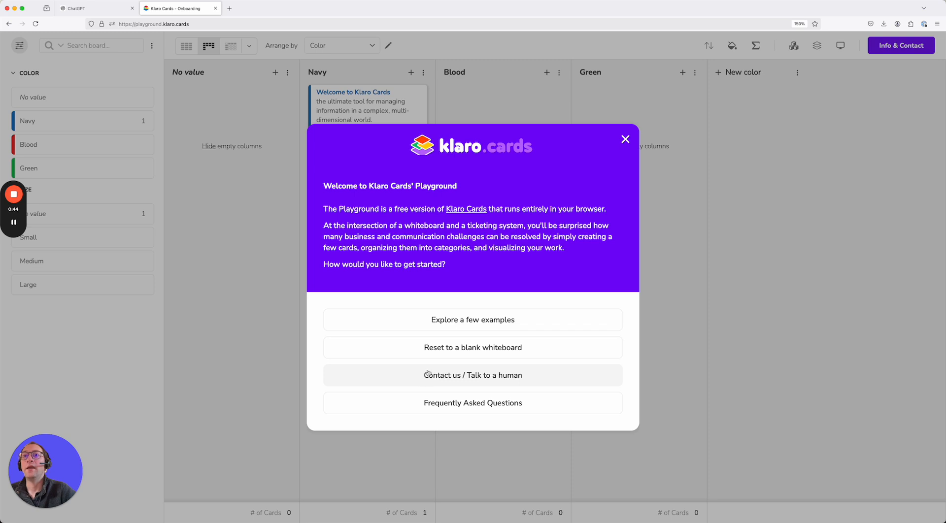
- Reset the playground to a blank whiteboard and remove its Welcome to Klaro Cards card
click(449, 348)
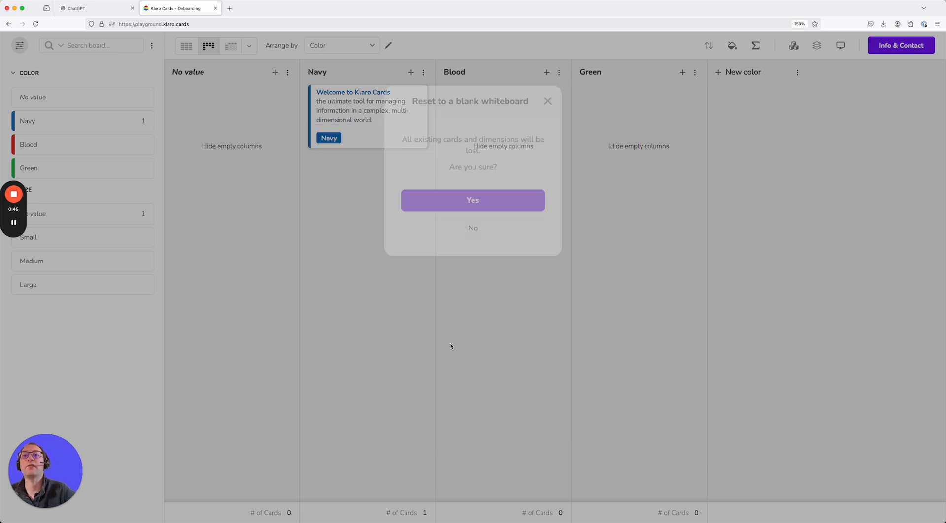
click(464, 292)
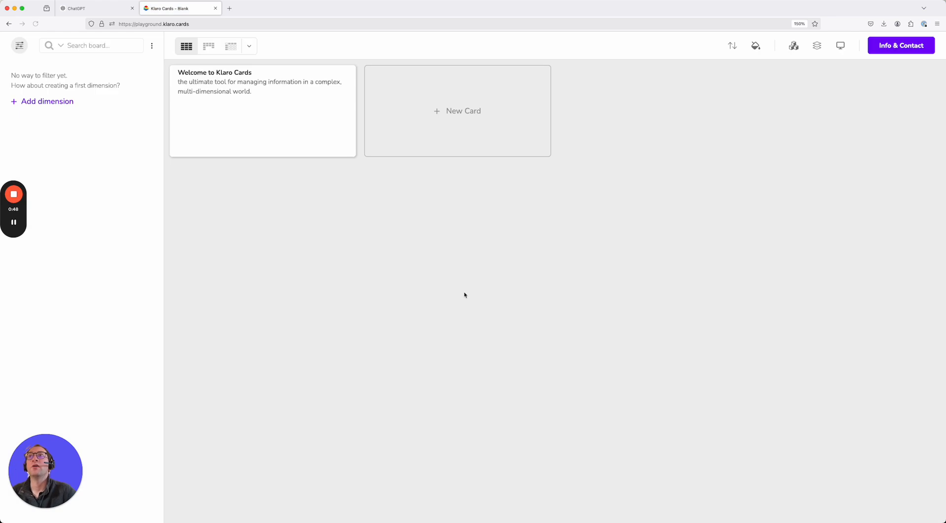
click(347, 92)
mouse_move(378, 152)
click(486, 172)
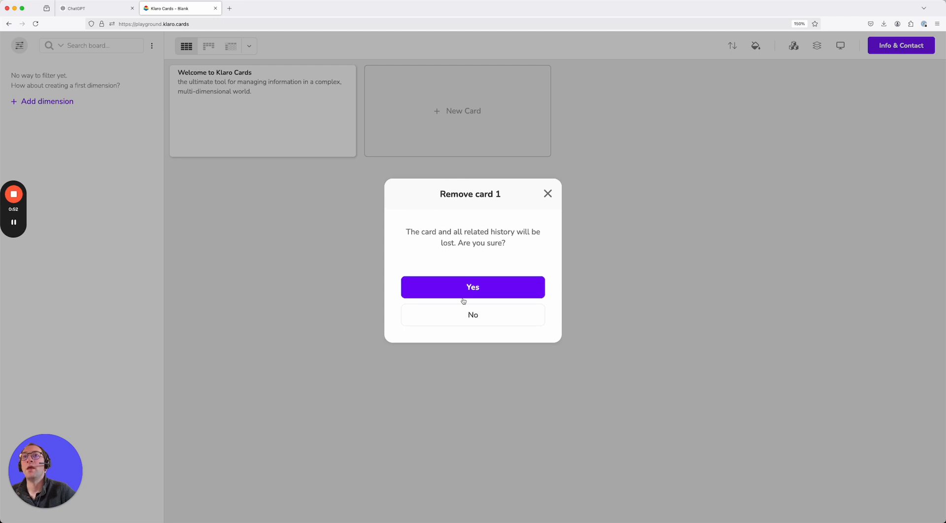
click(464, 290)
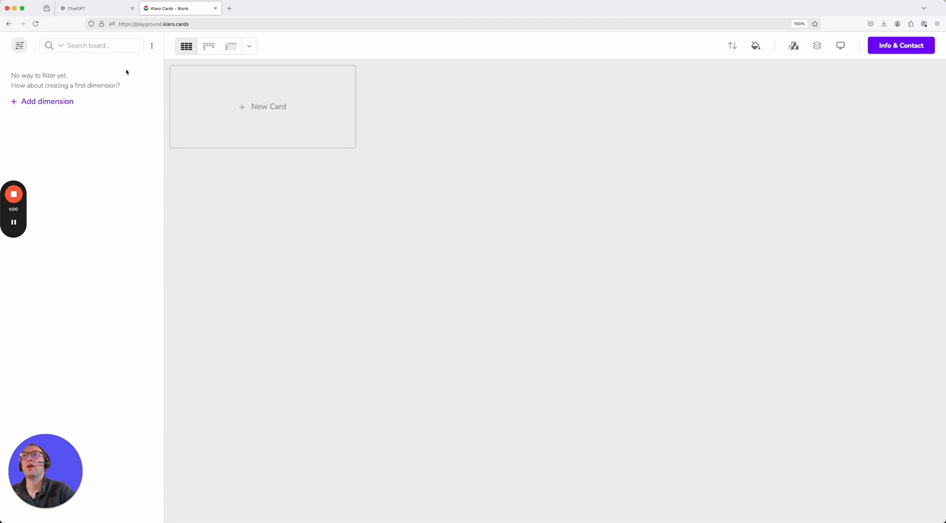
- Copy the six 2025 resolutions from the ChatGPT answer and paste them into Klaro Cards as text for adding multiple cards
click(96, 9)
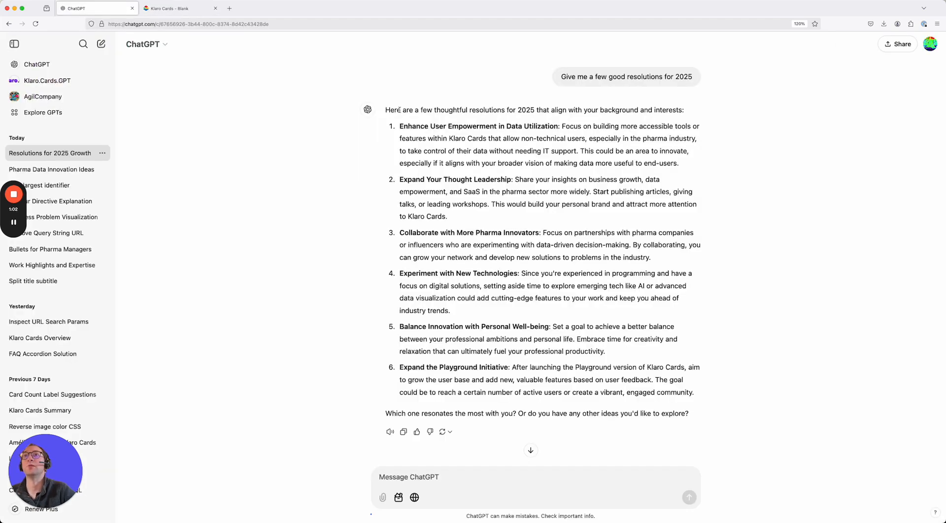
drag(400, 127, 699, 392)
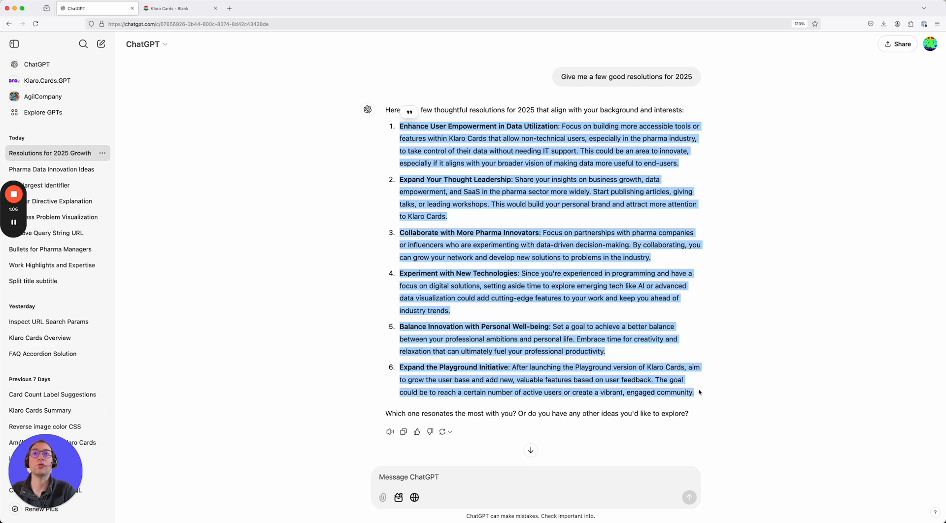
click(168, 10)
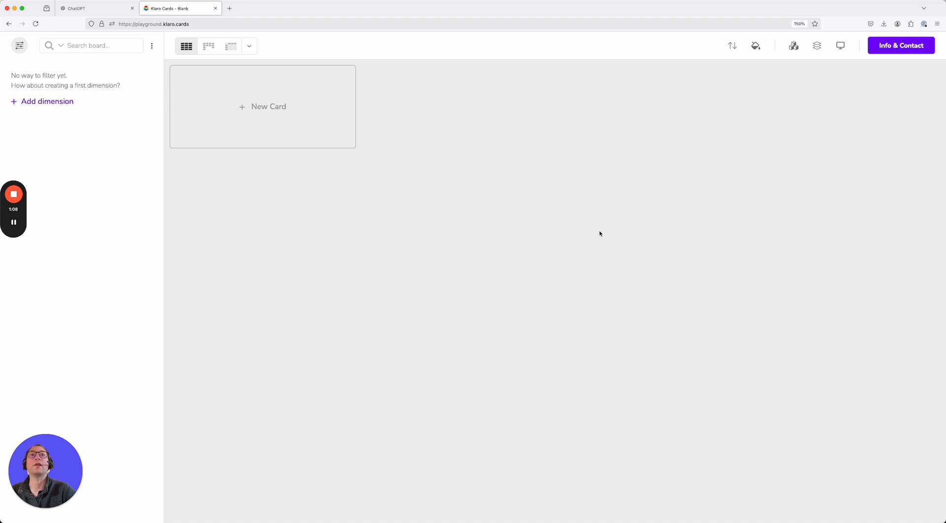
click(817, 46)
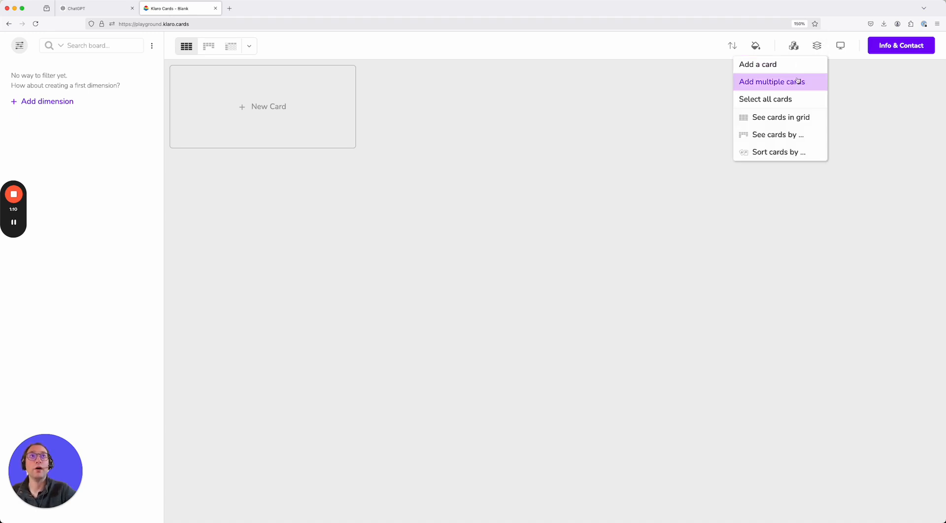
click(794, 82)
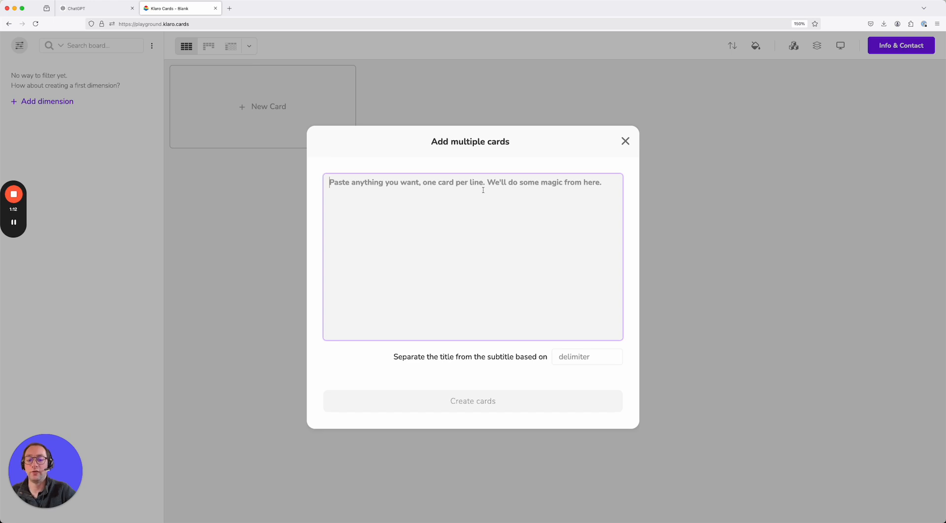
key(super+v)
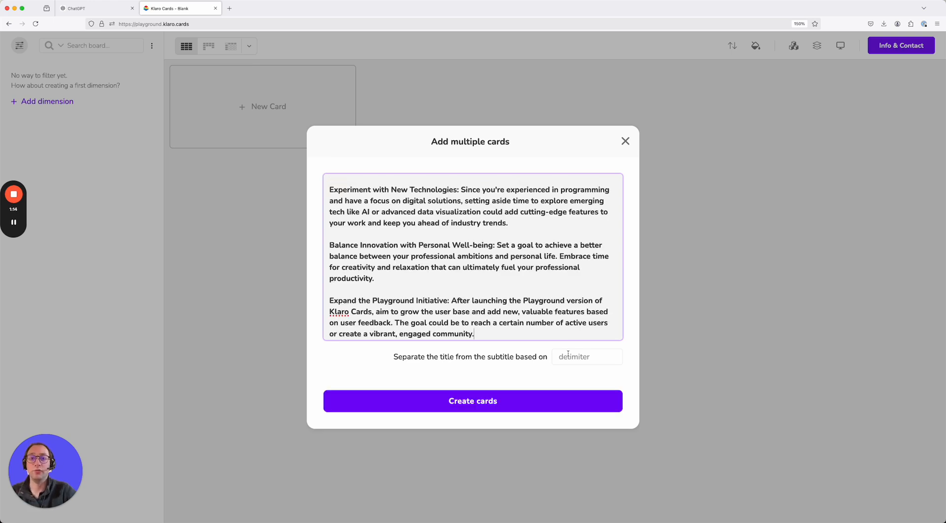
- Create the cards from the pasted text, separating title from subtitle at the ":" delimiter
click(568, 355)
text(:)
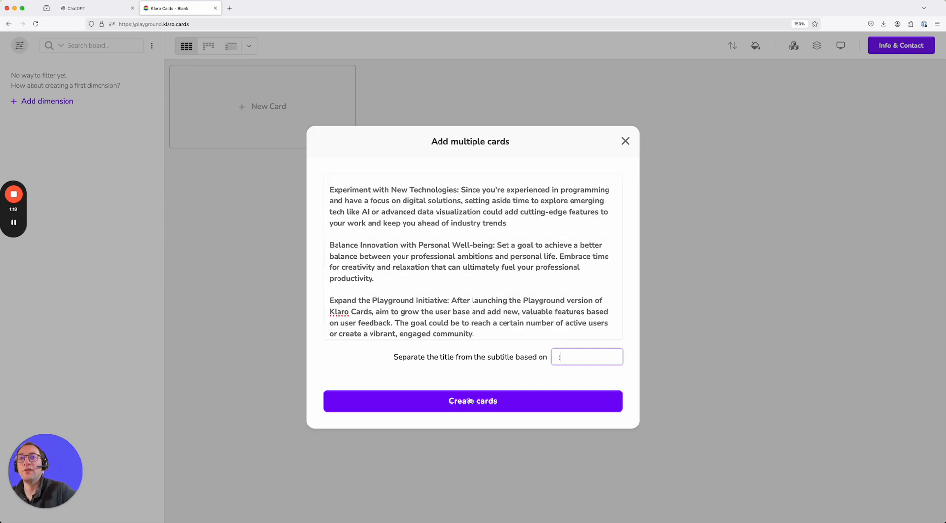
click(469, 400)
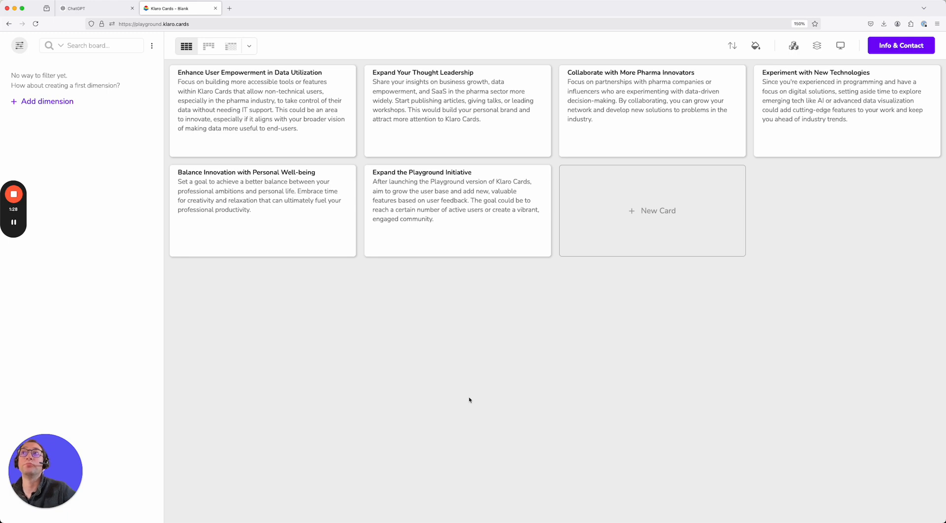
- Create a dimension named Scope that tracks its own list, with the values Work and Family
click(41, 102)
text(Scope)
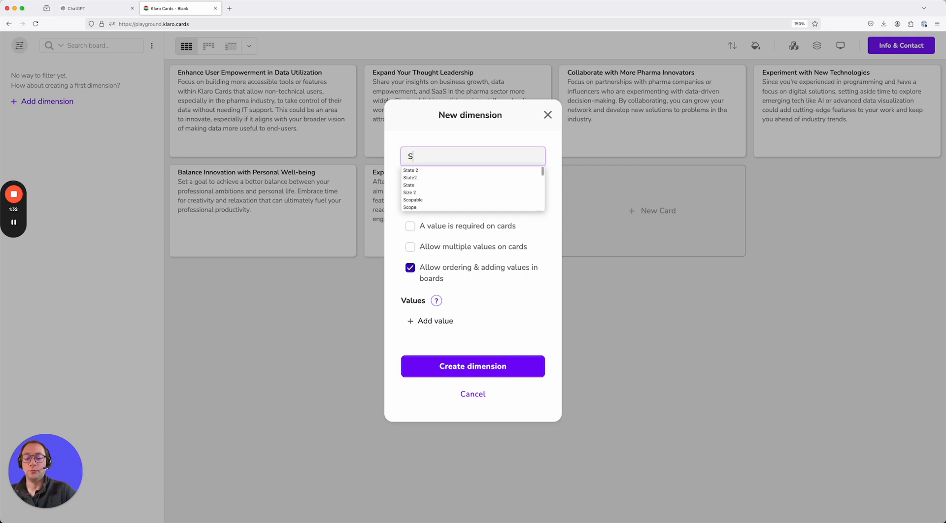
key(Tab)
click(424, 320)
text(Wor)
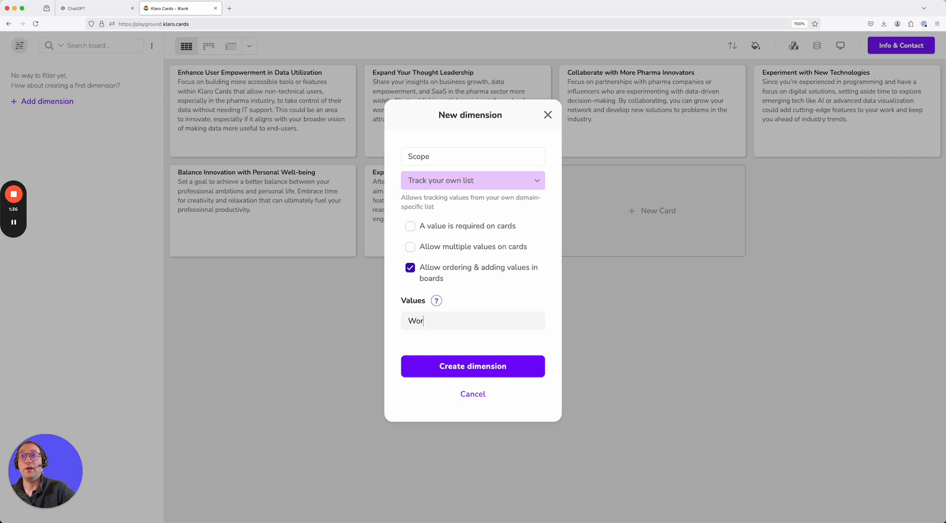
text(k)
key(Return)
text(Personal)
key(super+a)
text(Family)
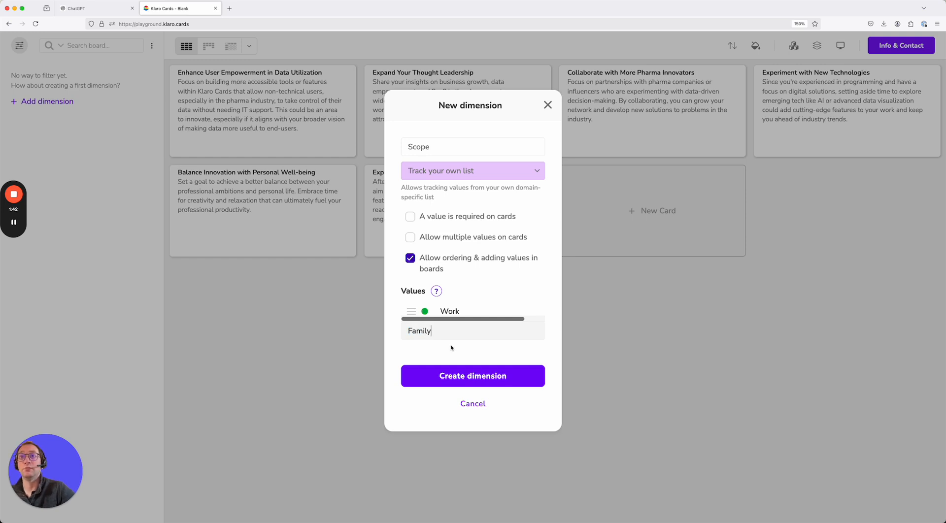
key(Return)
click(468, 385)
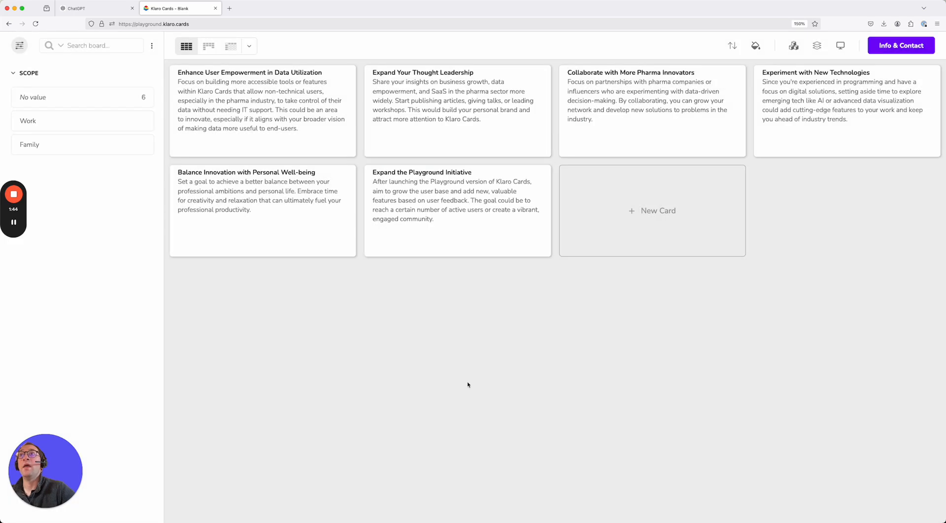
- Show the cards in a Kanban view with columns by Scope
click(210, 46)
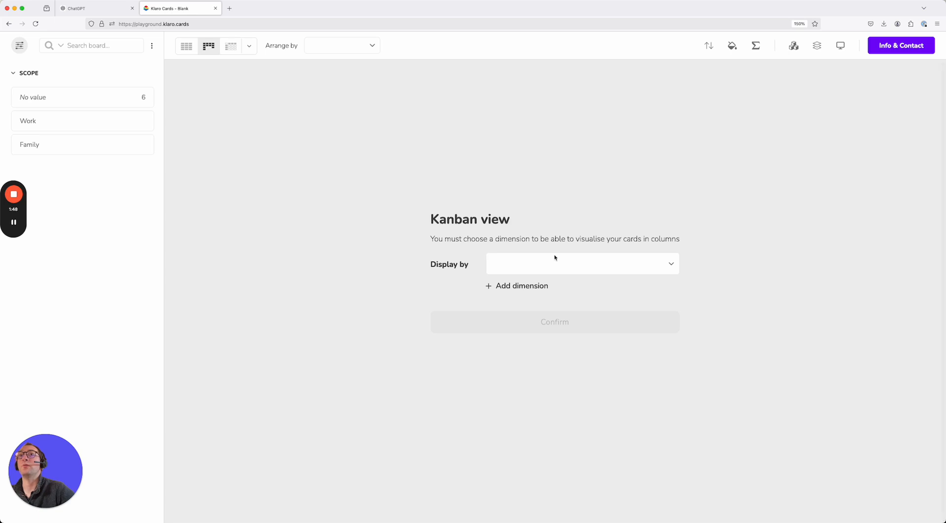
click(556, 259)
click(547, 271)
click(532, 321)
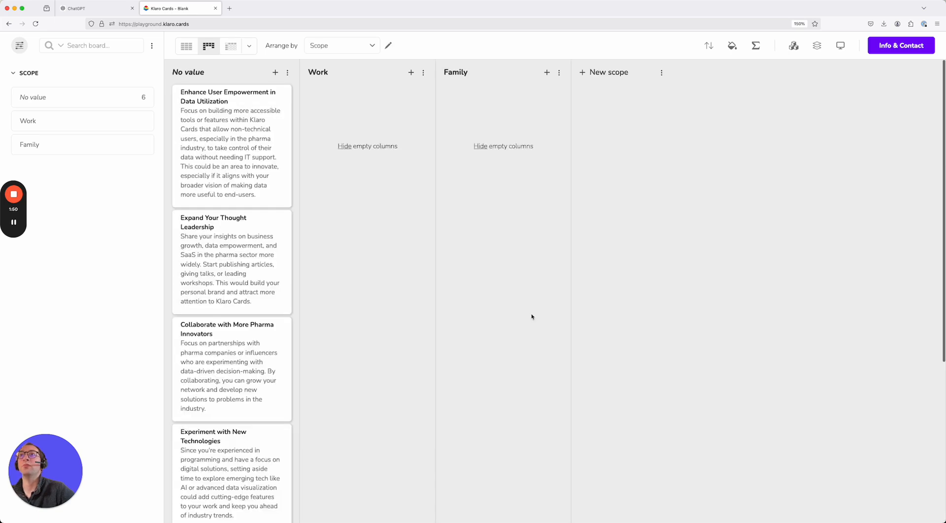
- Move the Balance Innovation with Personal Well-being card to the Family column and the five other cards to Work
drag(238, 118, 373, 119)
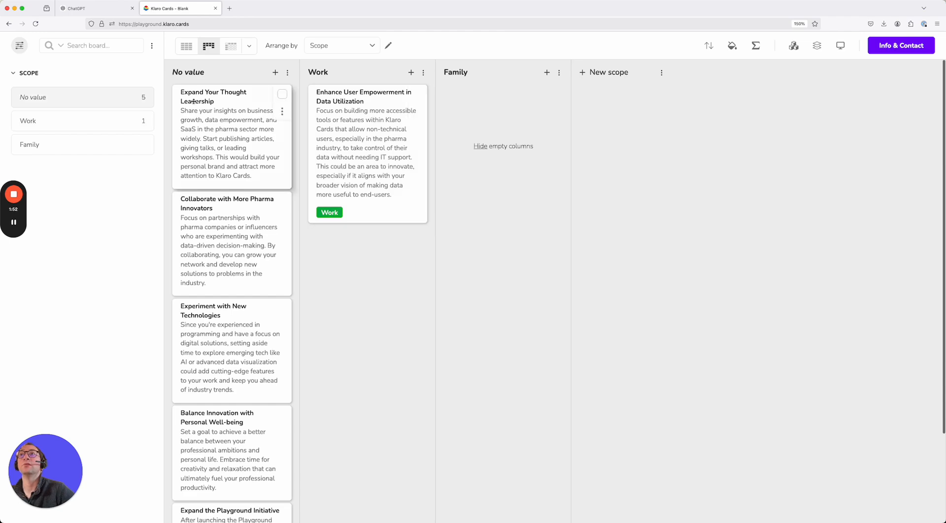
drag(195, 102, 321, 131)
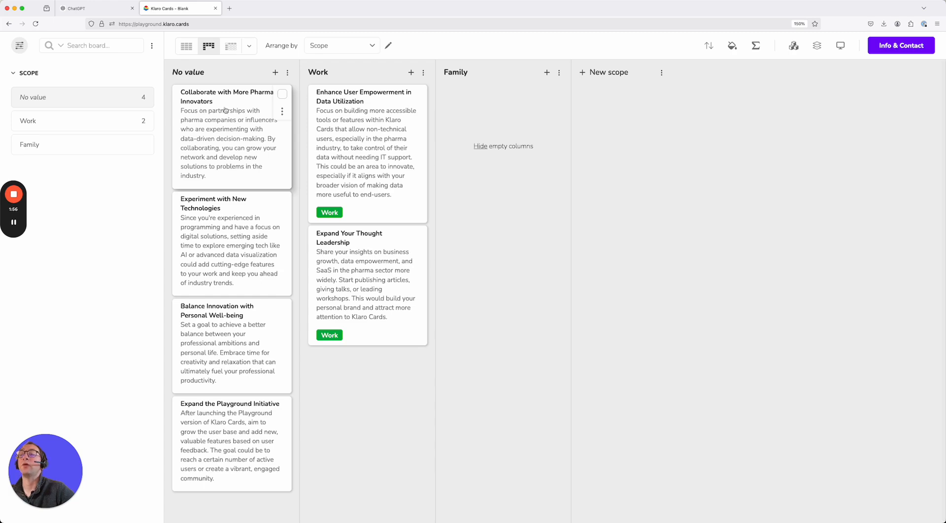
drag(207, 110, 352, 121)
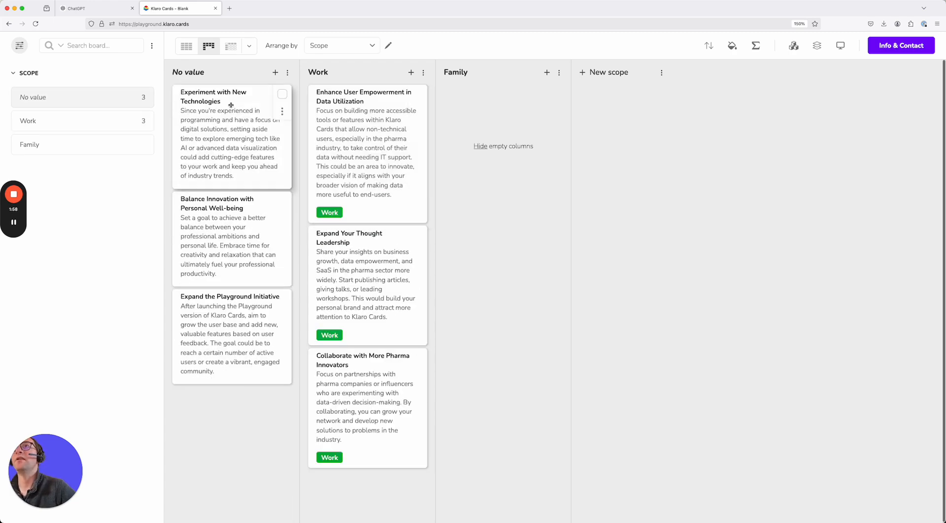
drag(225, 207, 507, 121)
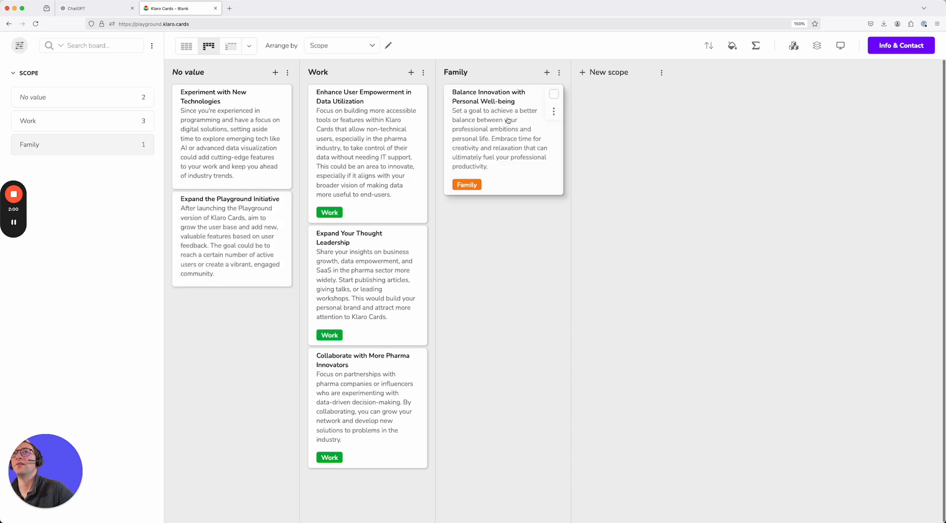
drag(227, 230, 347, 216)
drag(277, 119, 351, 121)
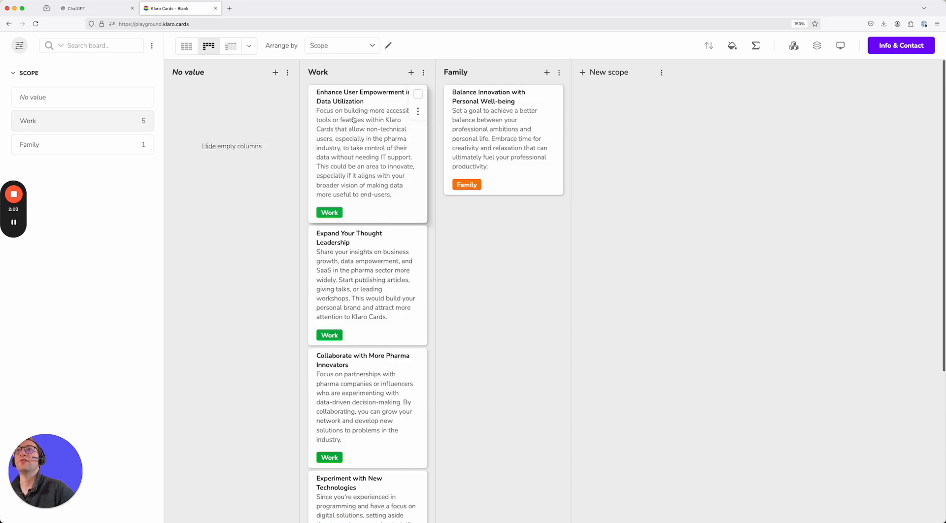
double_click(495, 256)
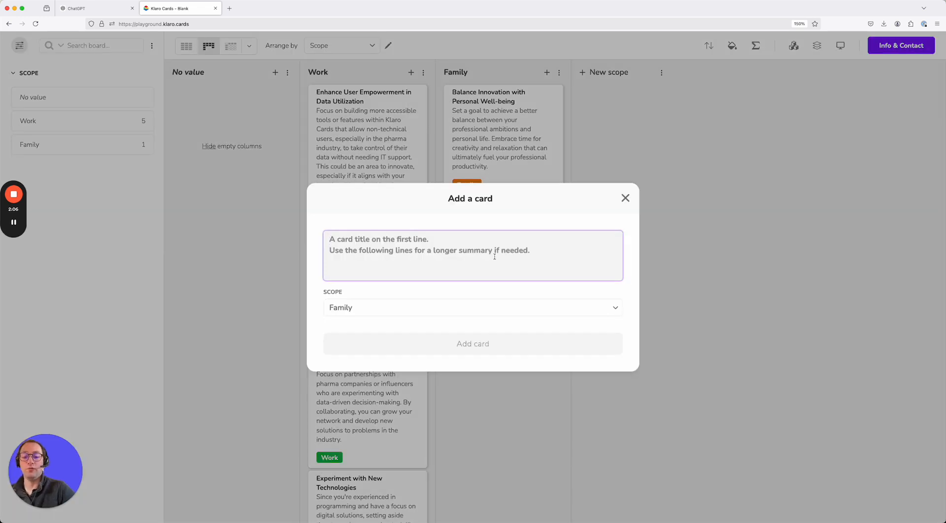
text(P)
key(BackSpace)
key(Escape)
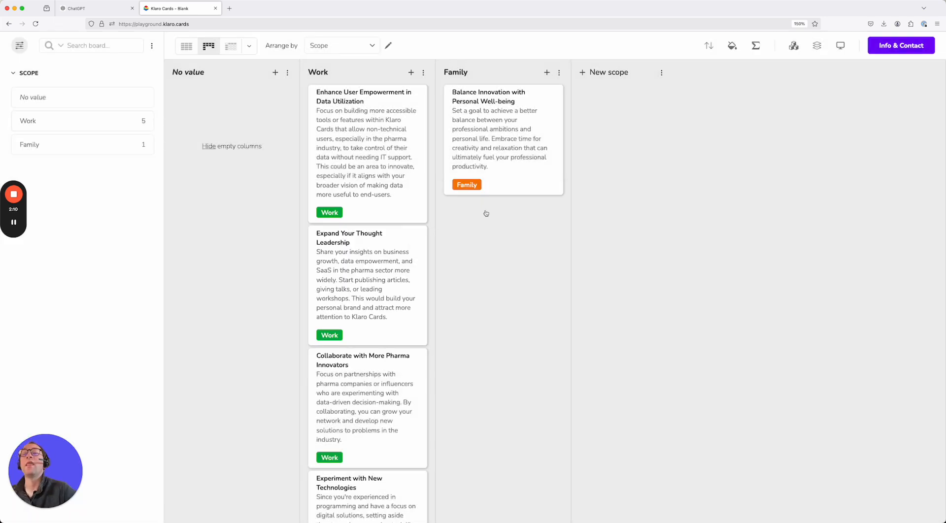
- Filter the board by Work and by Family, view the cards as a grid without filters, and return to the Kanban view
click(62, 142)
click(60, 122)
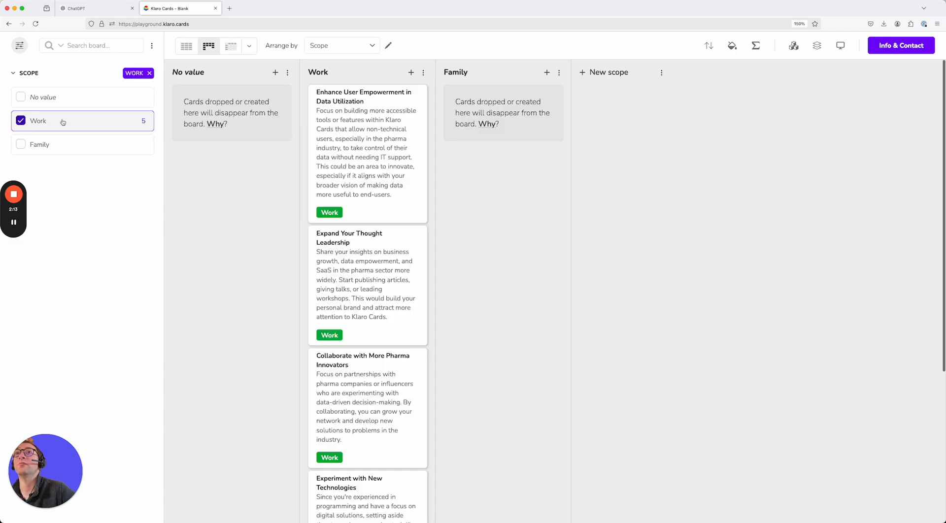
click(57, 145)
click(186, 49)
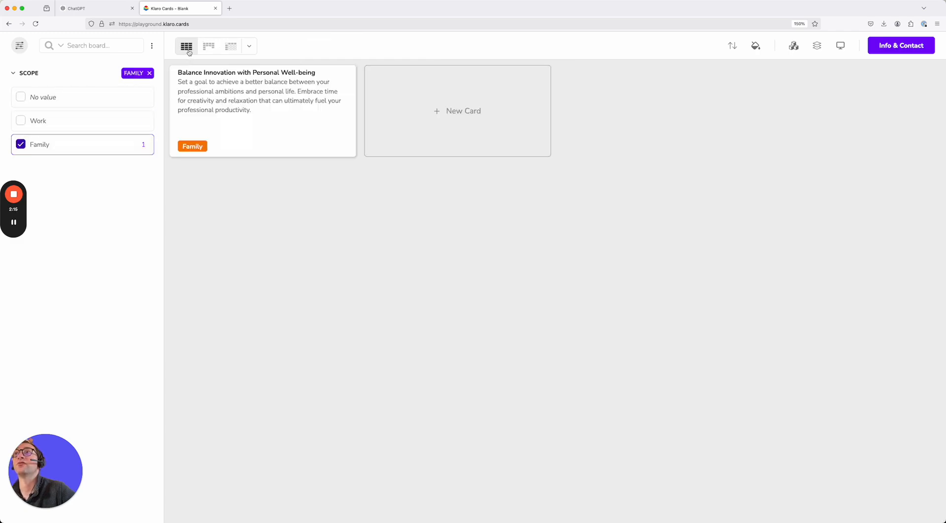
click(94, 119)
click(93, 119)
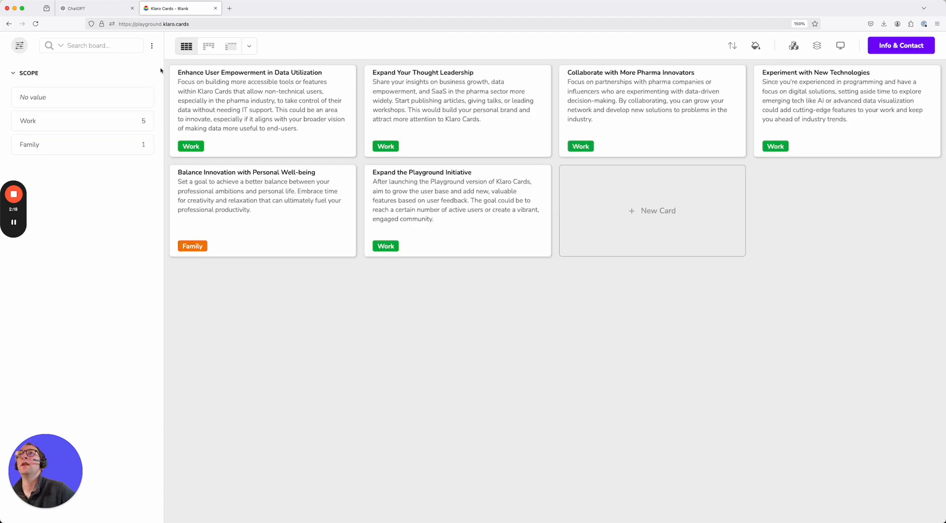
click(209, 47)
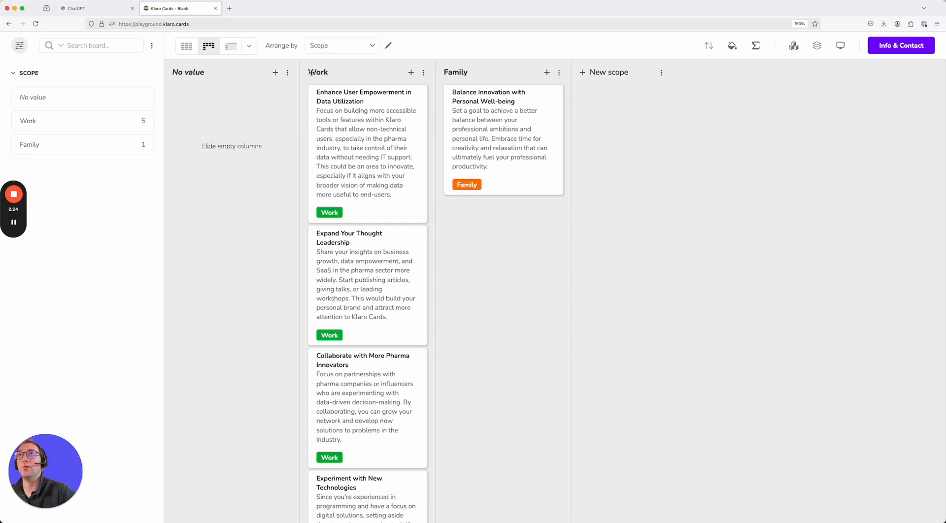
- Define a new dimension named Importance that tracks its own list, with the values High and Low
click(388, 46)
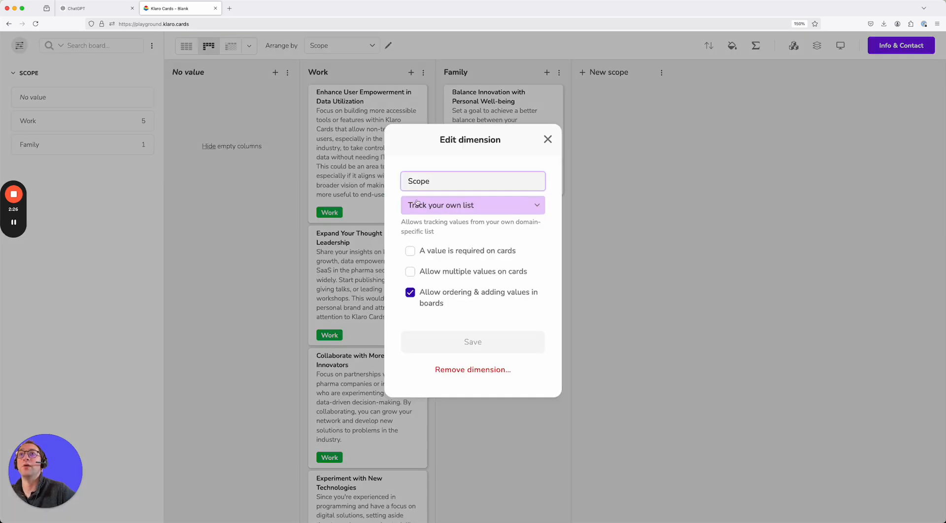
click(548, 139)
click(351, 46)
click(343, 61)
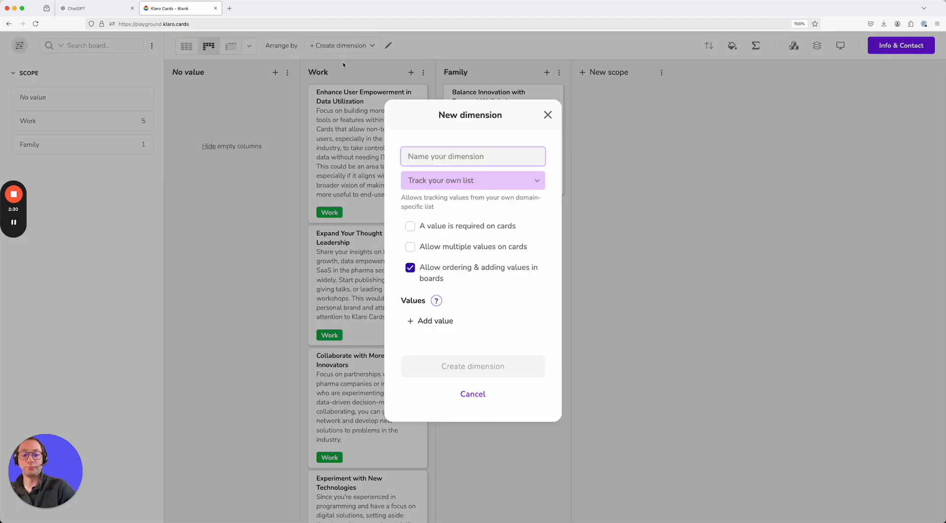
text(Importance)
key(Tab)
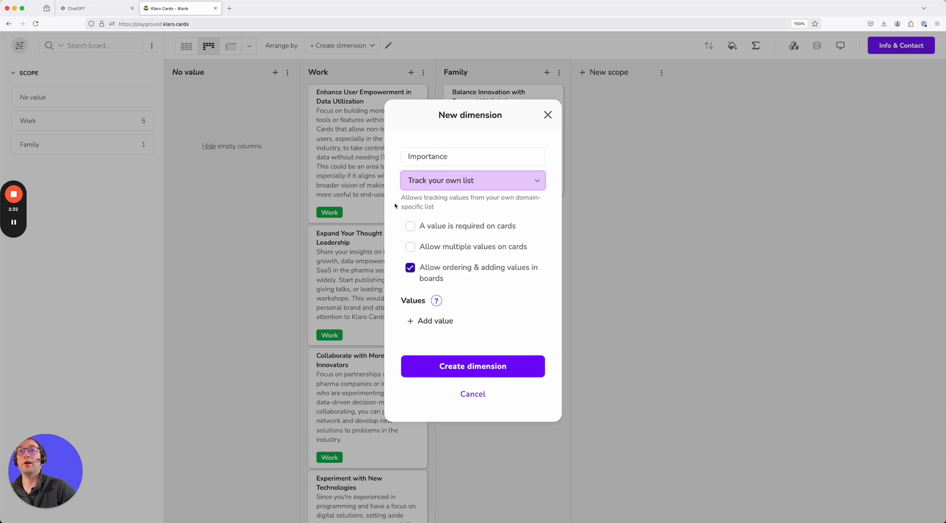
click(433, 320)
text(High)
key(Return)
text(Low)
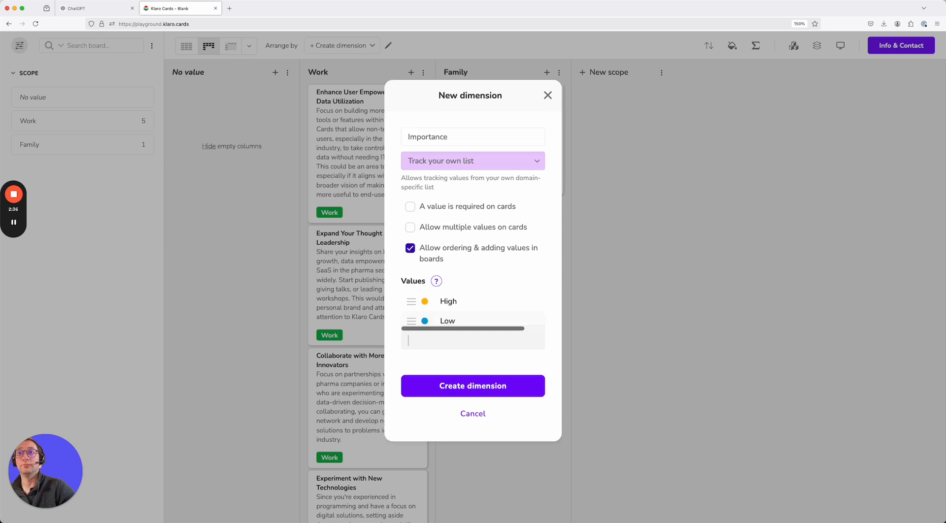
- Color the High value green and the Low value light grey, and create the Importance dimension
click(427, 301)
click(531, 309)
click(425, 321)
click(447, 328)
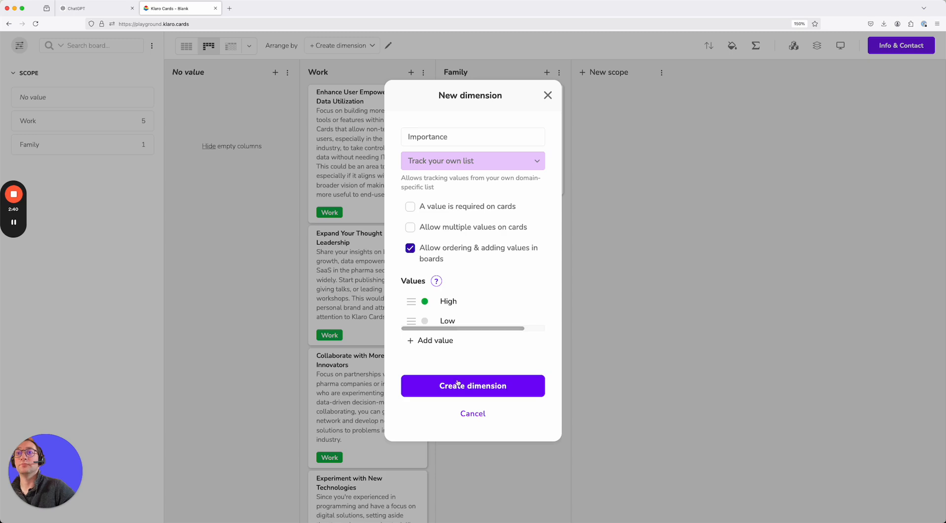
click(454, 394)
- Move the Enhance User Empowerment, Collaborate with More Pharma Innovators and Balance Innovation cards to the High column and the three others to Low
drag(235, 142, 362, 161)
drag(255, 115, 345, 158)
drag(231, 143, 502, 148)
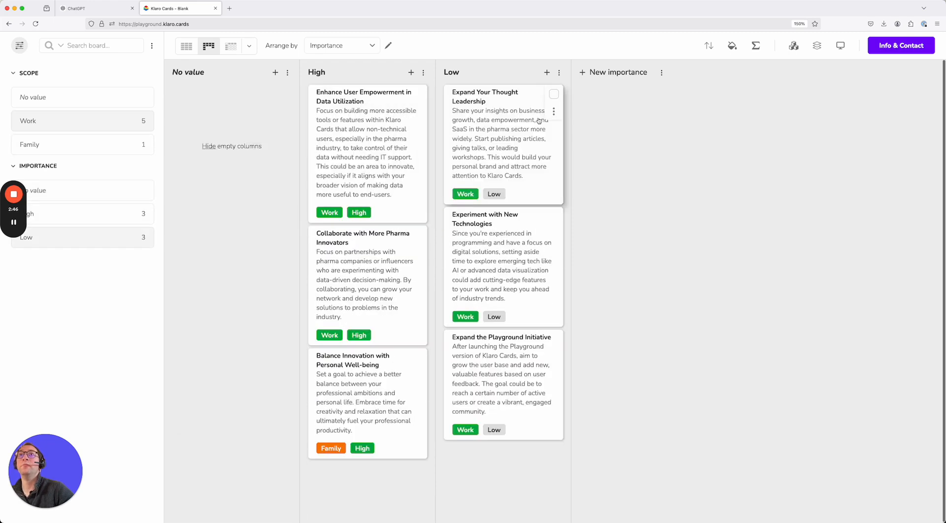
- Show the cards in a Matrix view with columns by Scope and rows by Importance
click(235, 45)
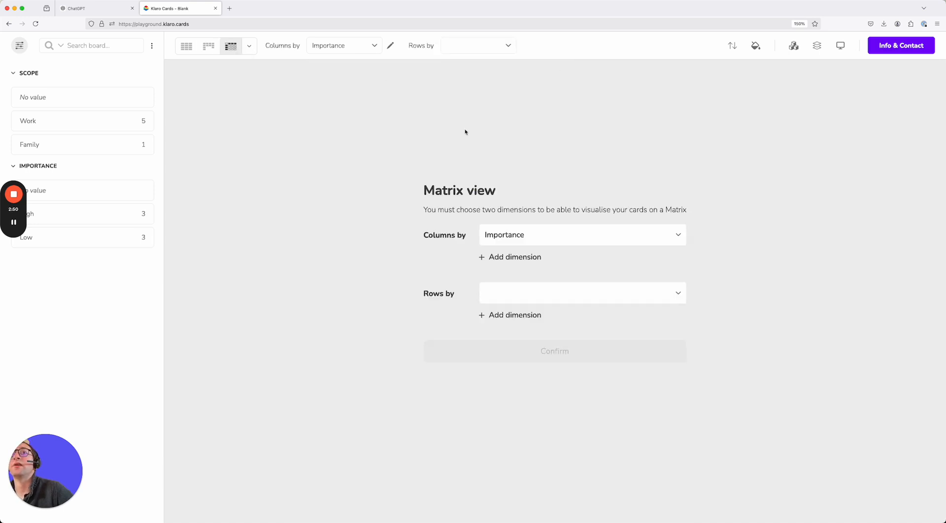
click(503, 235)
click(501, 219)
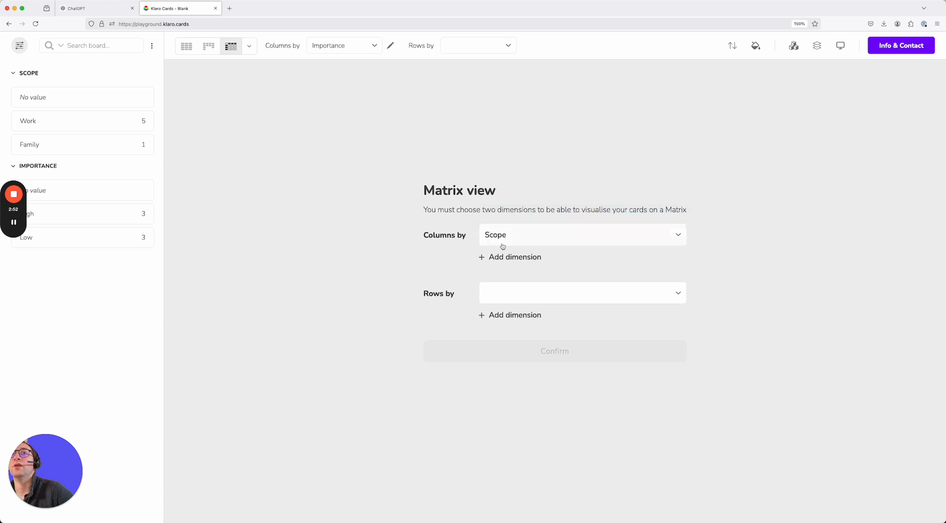
click(505, 233)
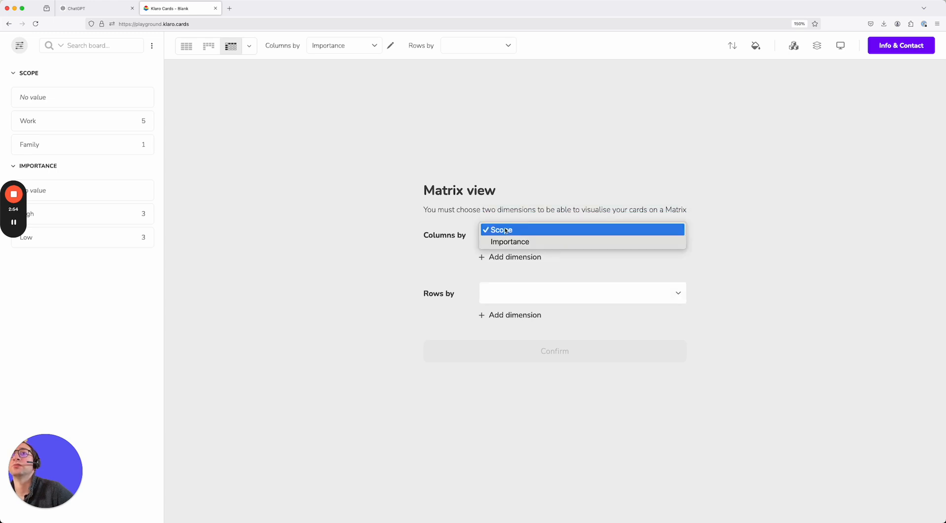
click(505, 230)
click(500, 290)
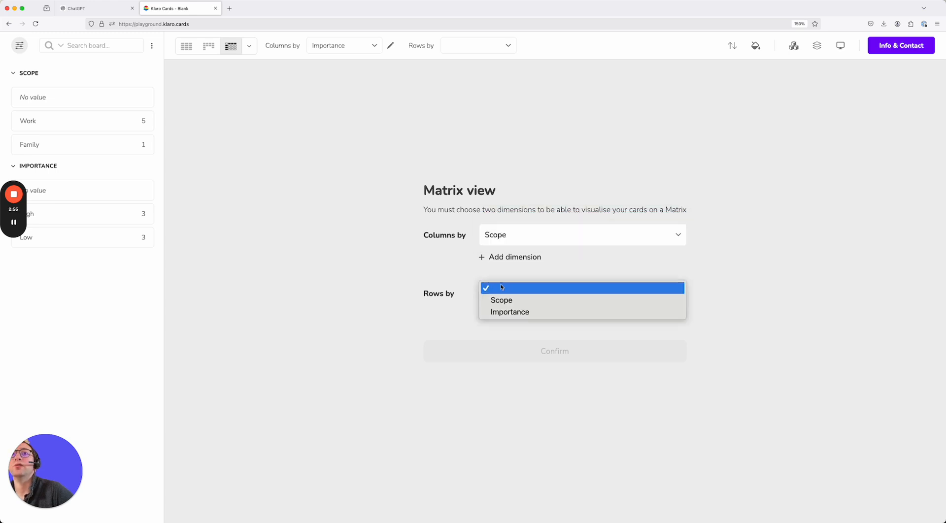
click(502, 311)
click(498, 352)
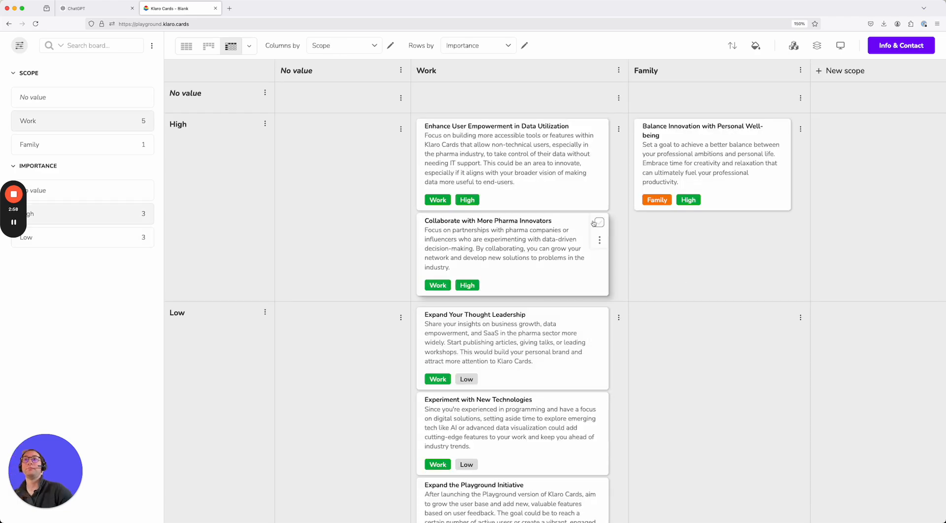
scroll(328, 314, down, 3)
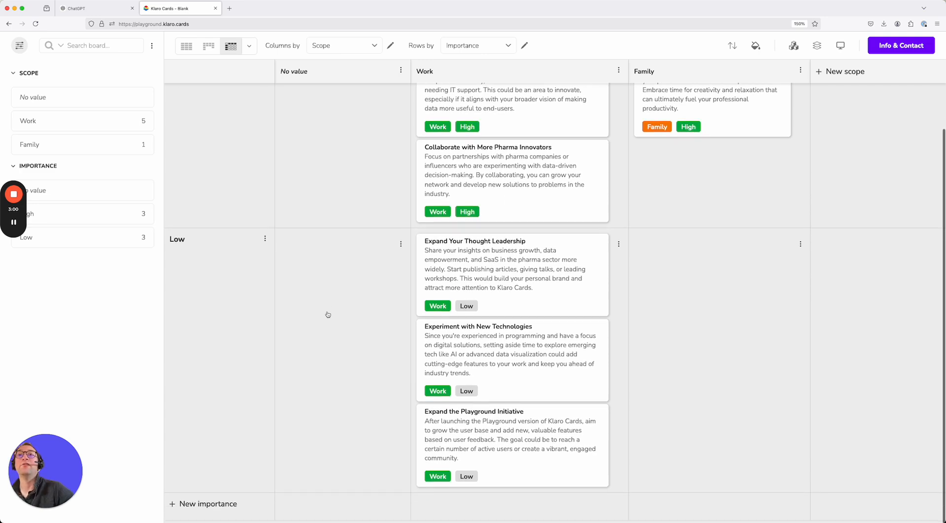
scroll(328, 315, up, 3)
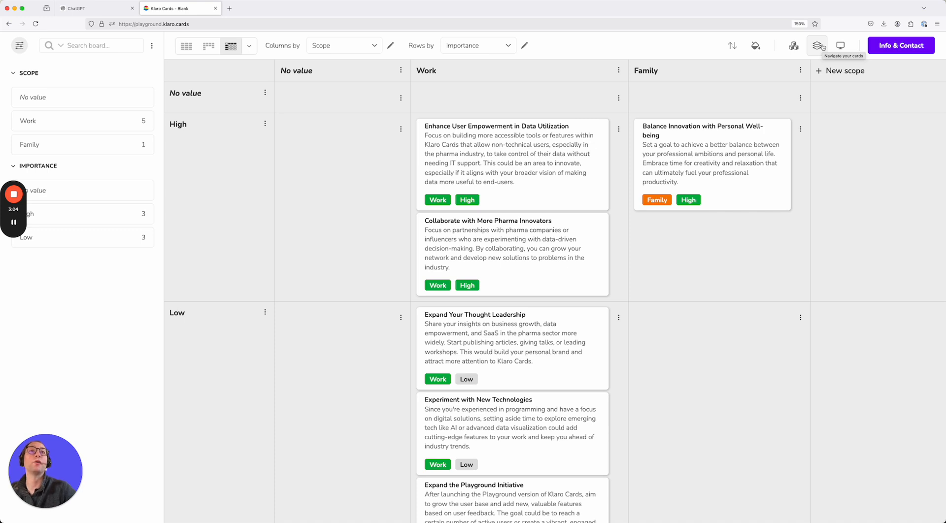
- Hide the empty columns and rows of the matrix
click(755, 45)
mouse_move(756, 71)
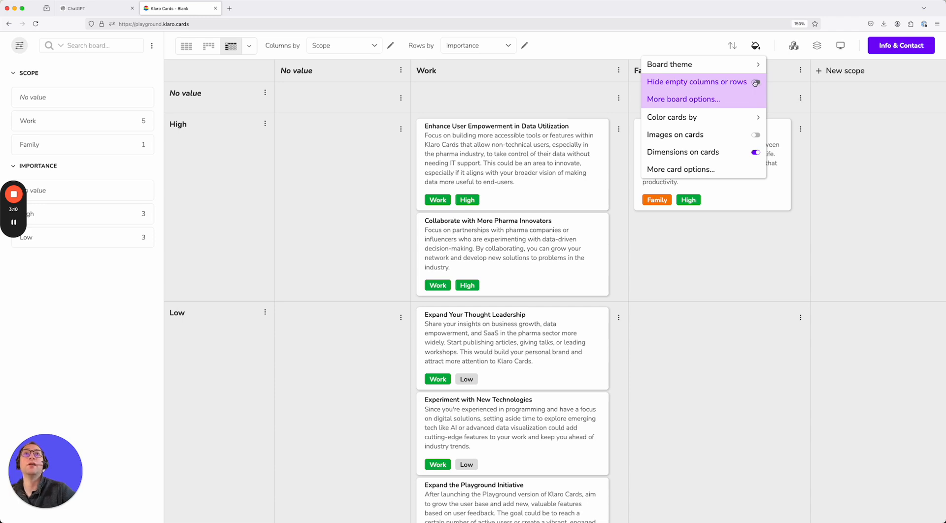
click(755, 83)
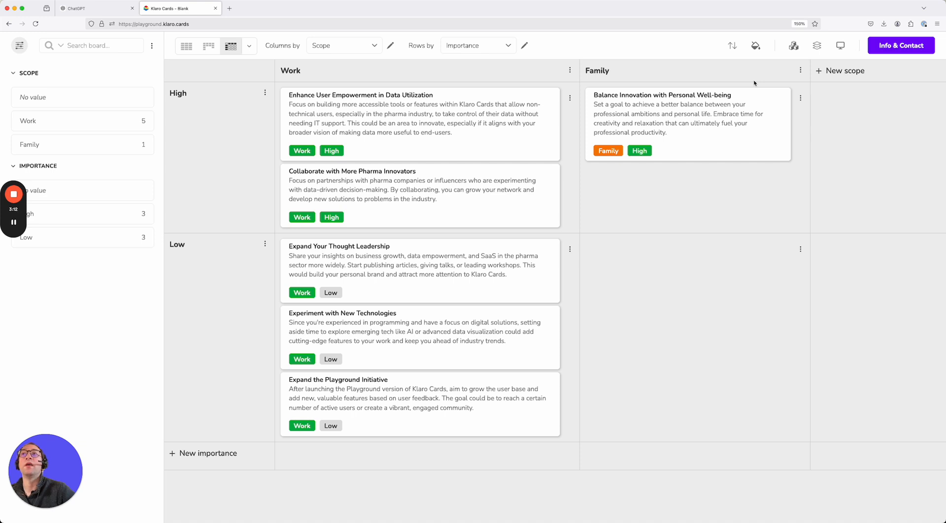
- Hide the dimensions on the cards and show them again
click(755, 45)
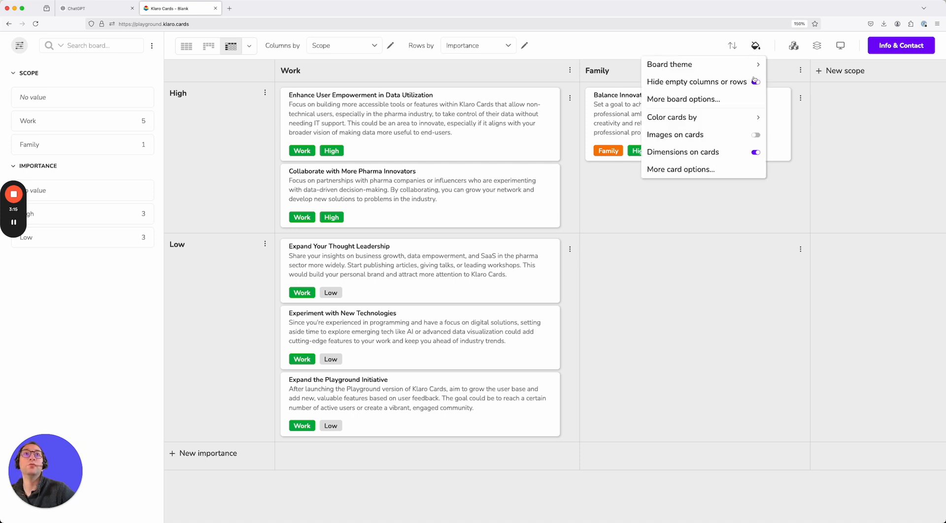
click(755, 154)
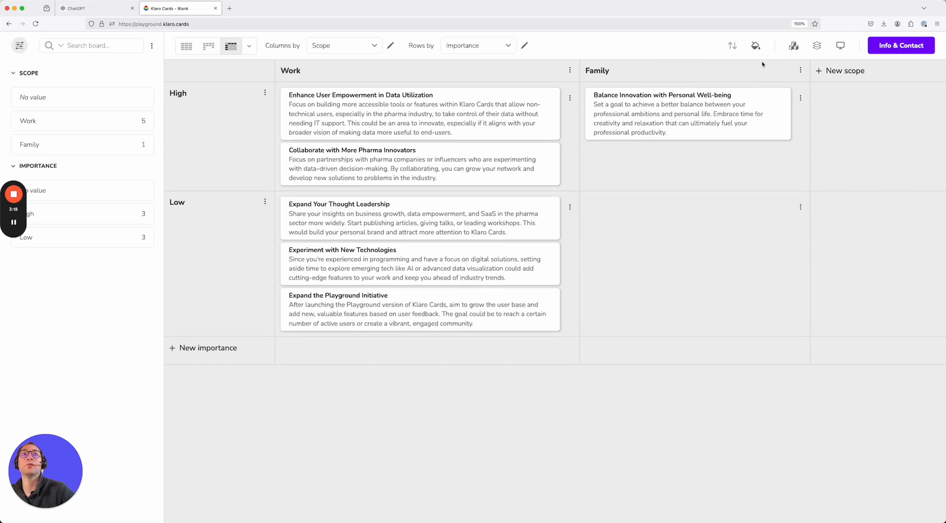
click(755, 45)
click(756, 152)
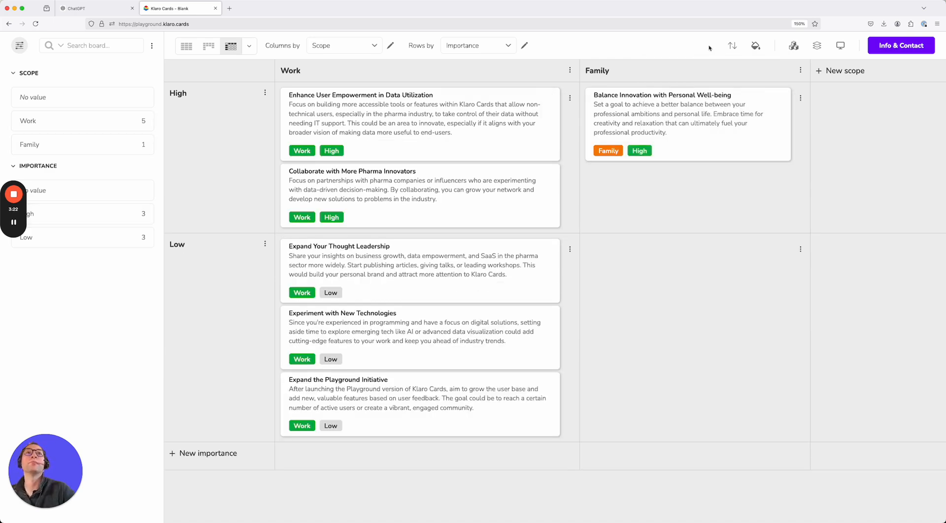
- Color the cards by Importance
click(756, 45)
mouse_move(731, 117)
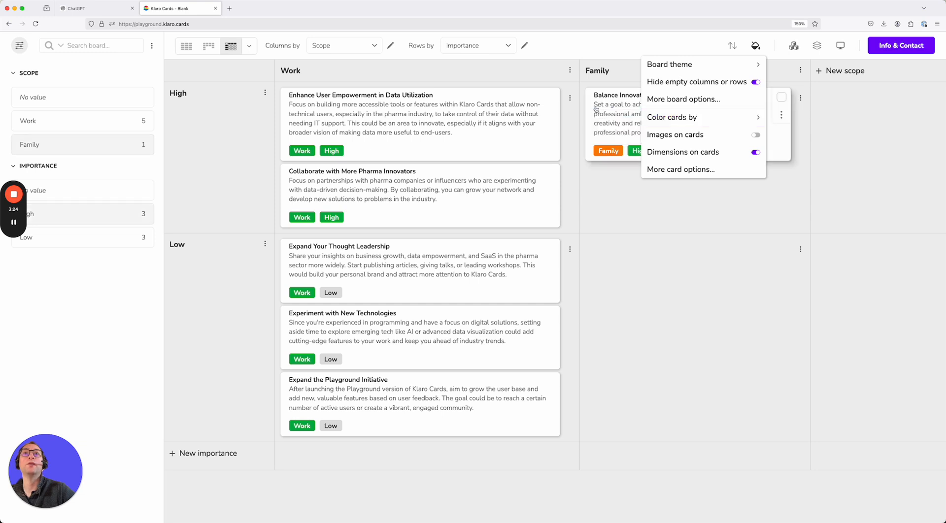
click(606, 118)
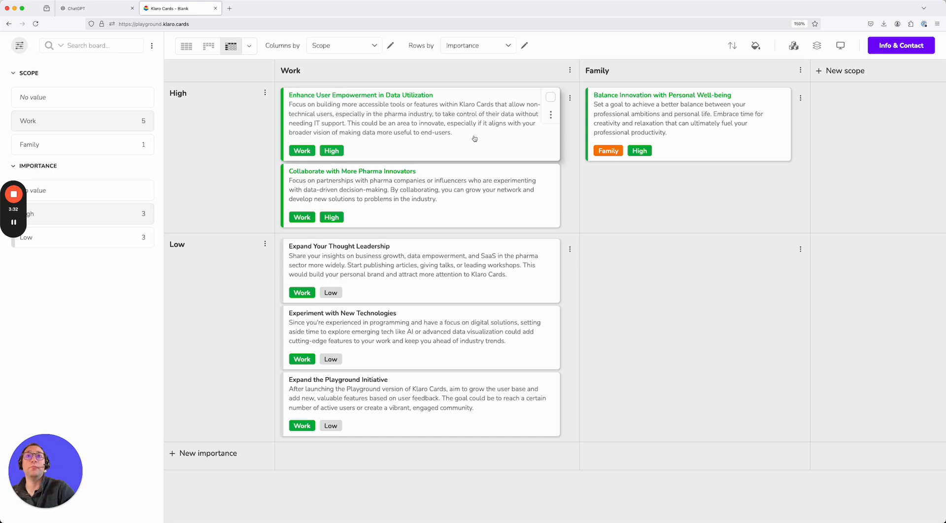
- View the cards as a list and switch the board to the Casino view
click(249, 47)
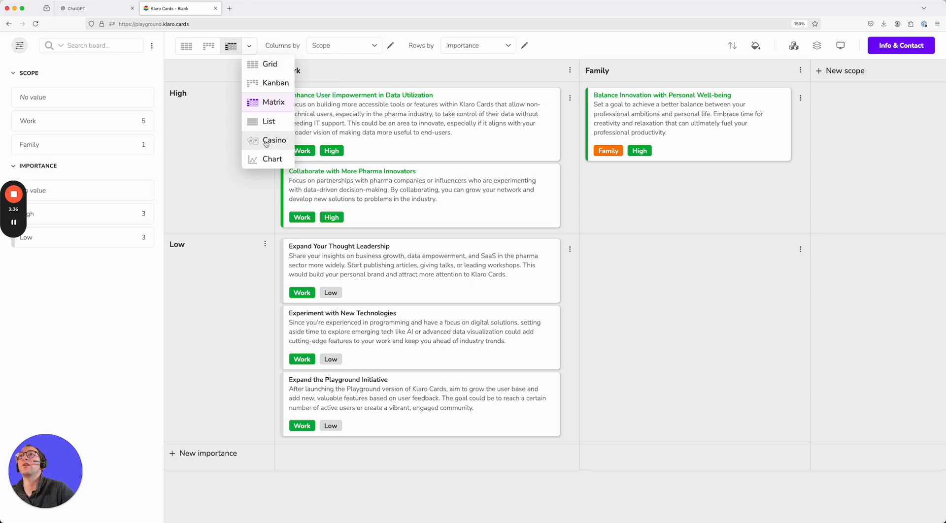
click(269, 123)
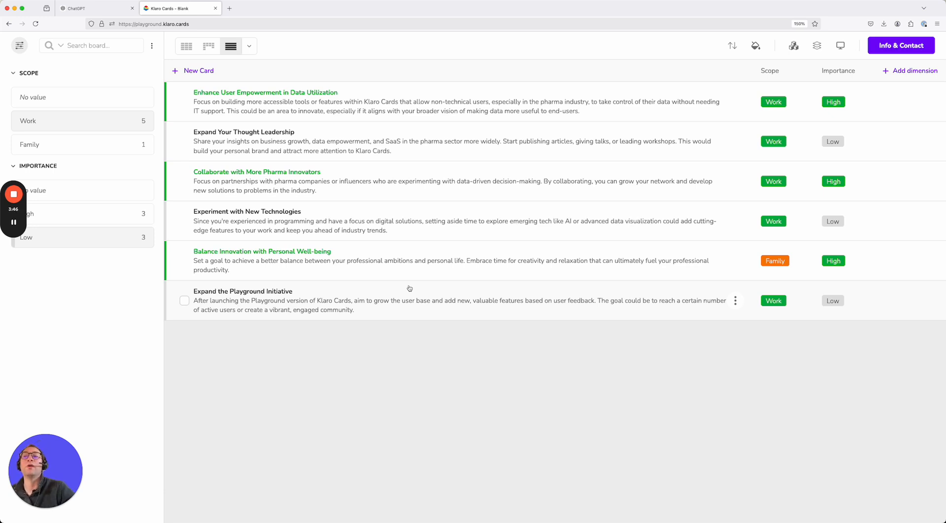
click(251, 46)
click(264, 141)
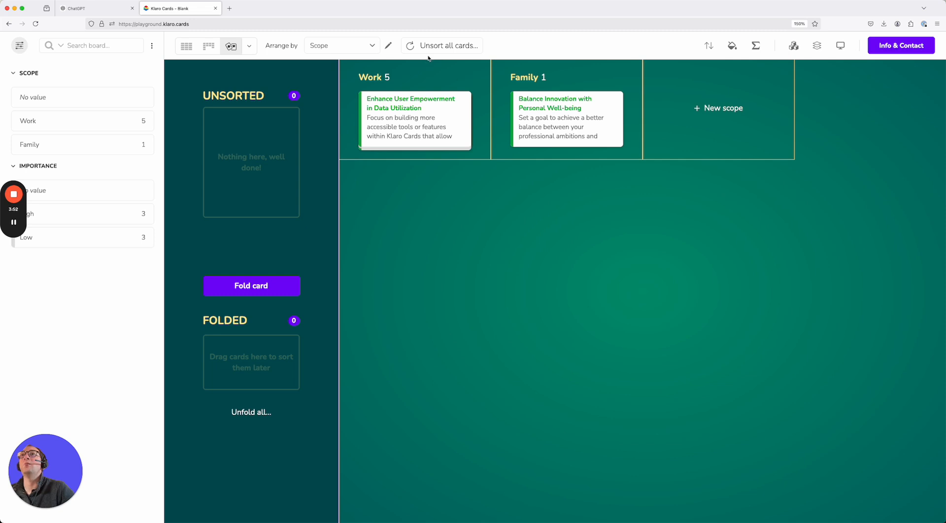
- Add a new Scope value named Klaro Cards with a blue color
click(717, 108)
text(Klaro Cards)
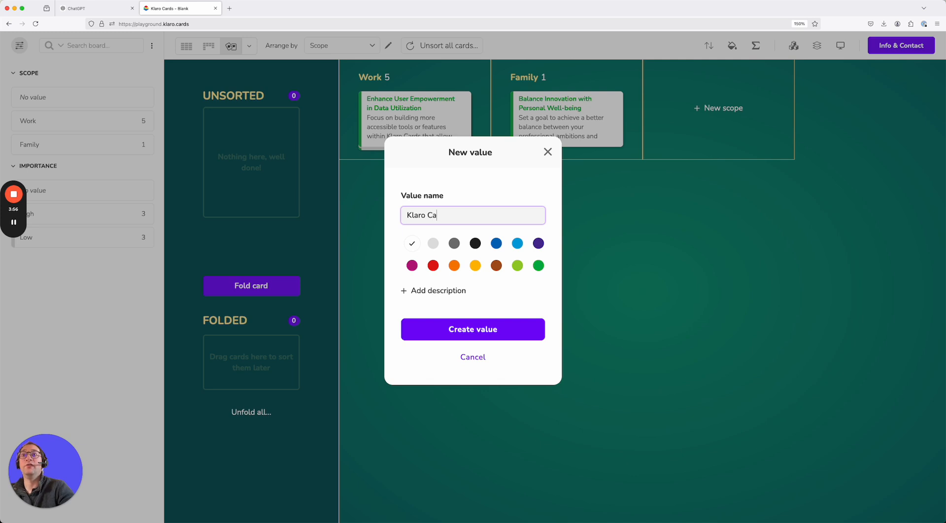
click(503, 243)
click(513, 325)
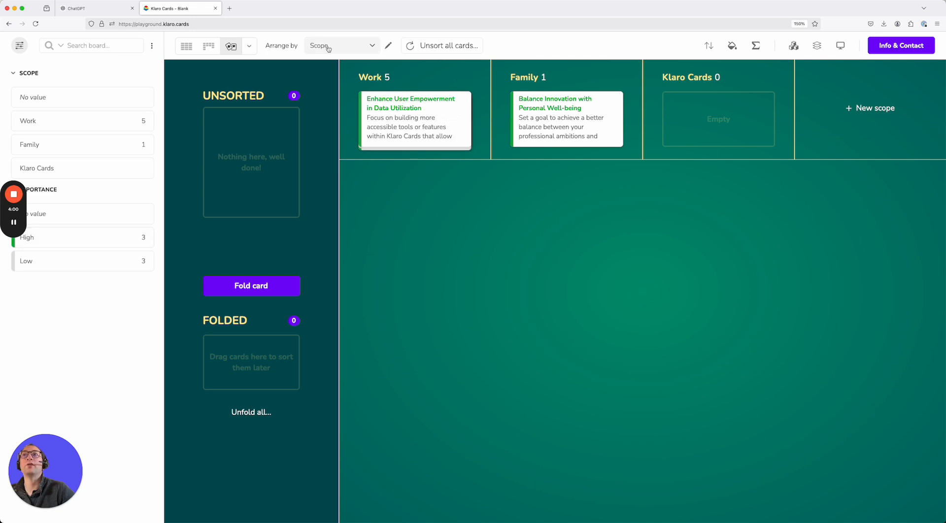
- Unsort all cards and sort them again by Scope: Expand the Playground Initiative into Klaro Cards, the Collaborate and Balance cards into Family, the rest into Work
click(465, 50)
click(465, 291)
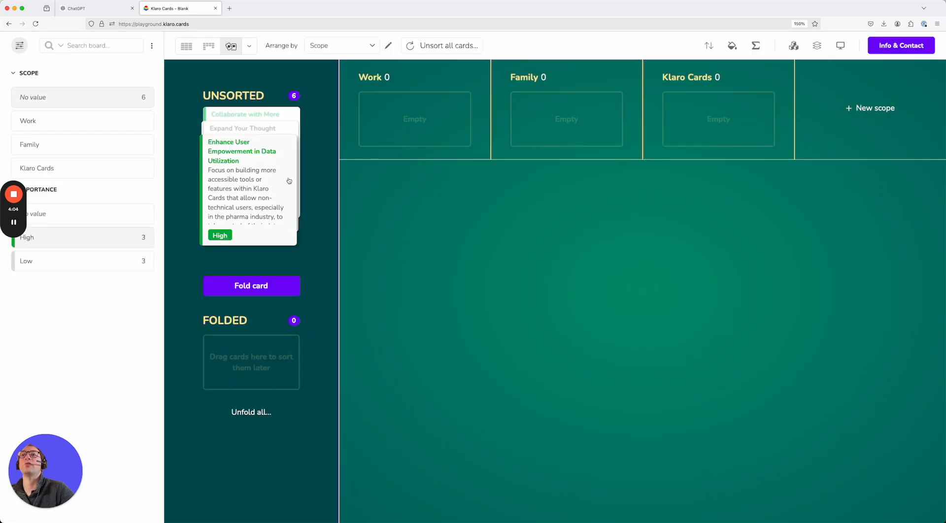
drag(239, 163, 400, 125)
drag(233, 140, 394, 113)
drag(249, 159, 705, 145)
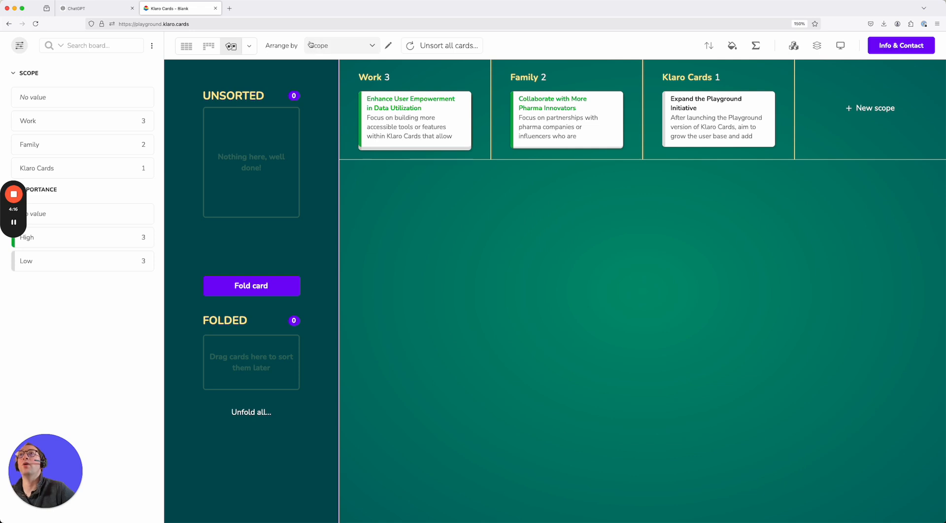
- Show the number of cards in a bar chart arranged by Scope, with series by Importance
click(249, 45)
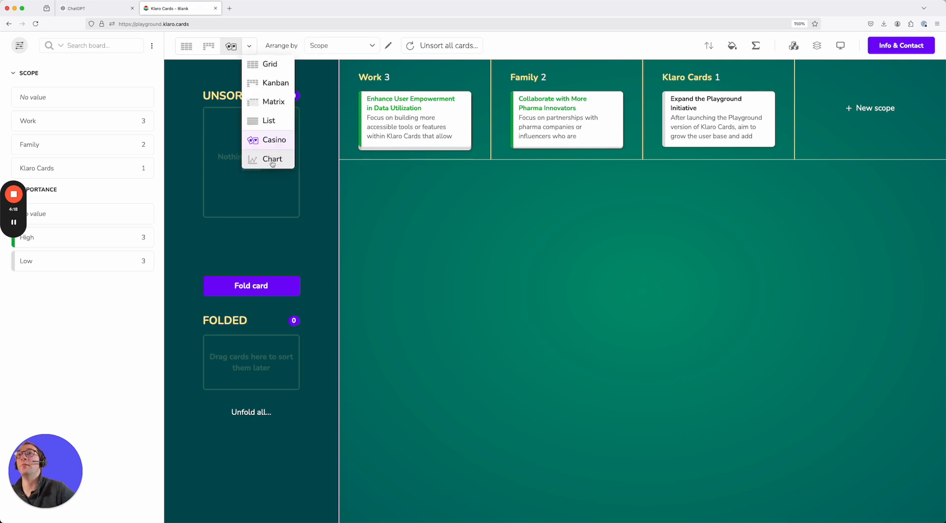
click(272, 159)
click(754, 44)
click(710, 63)
mouse_move(472, 463)
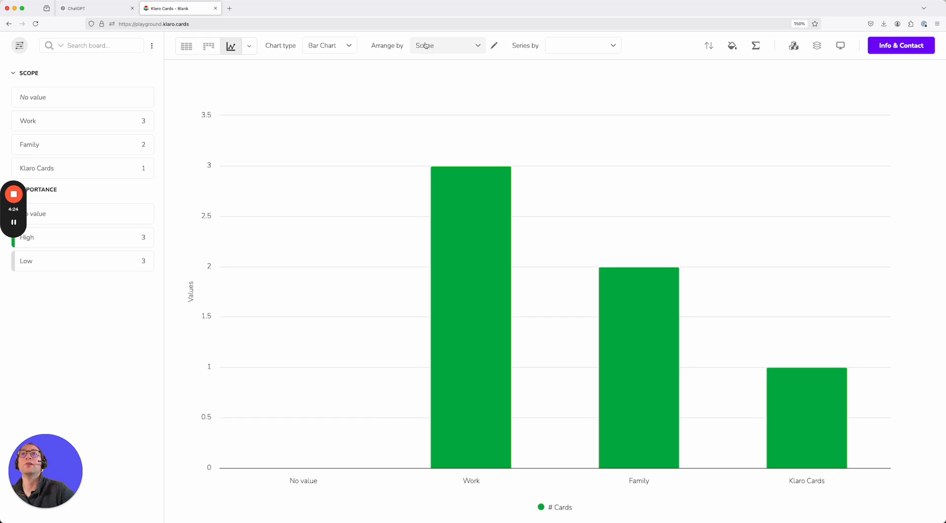
click(564, 47)
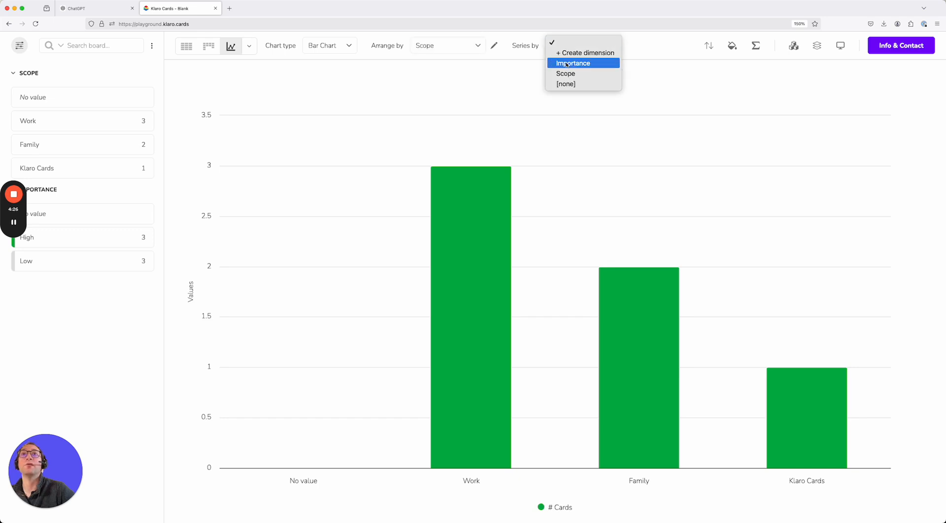
click(572, 64)
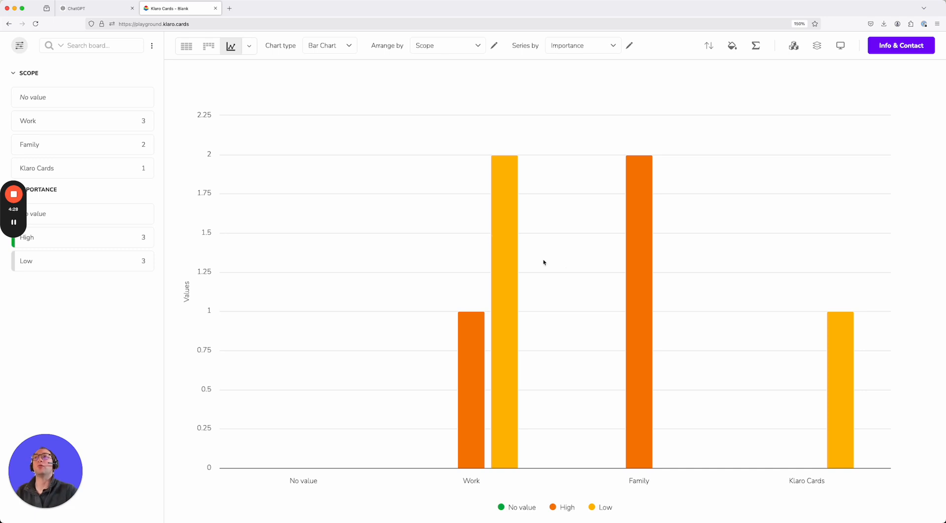
- View the board as a grid and a Kanban, and show only the Work cards in the Matrix view
click(187, 46)
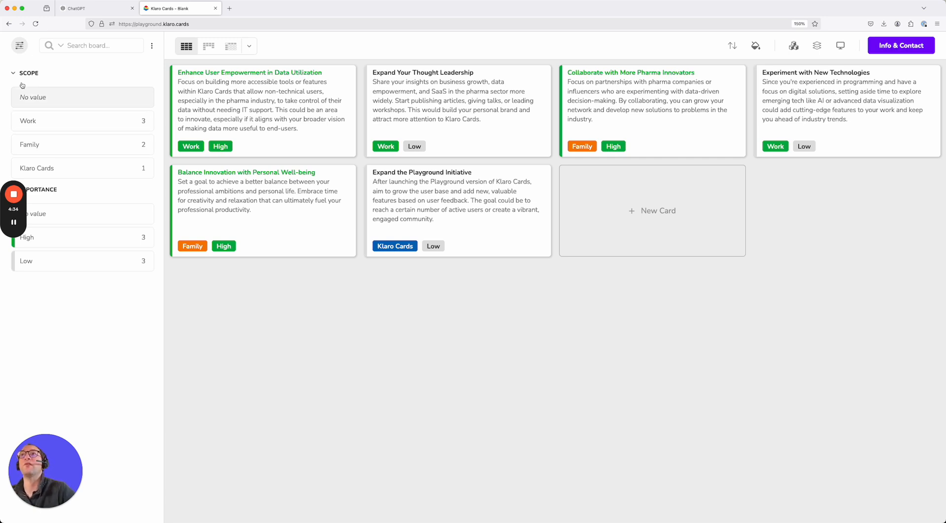
click(209, 48)
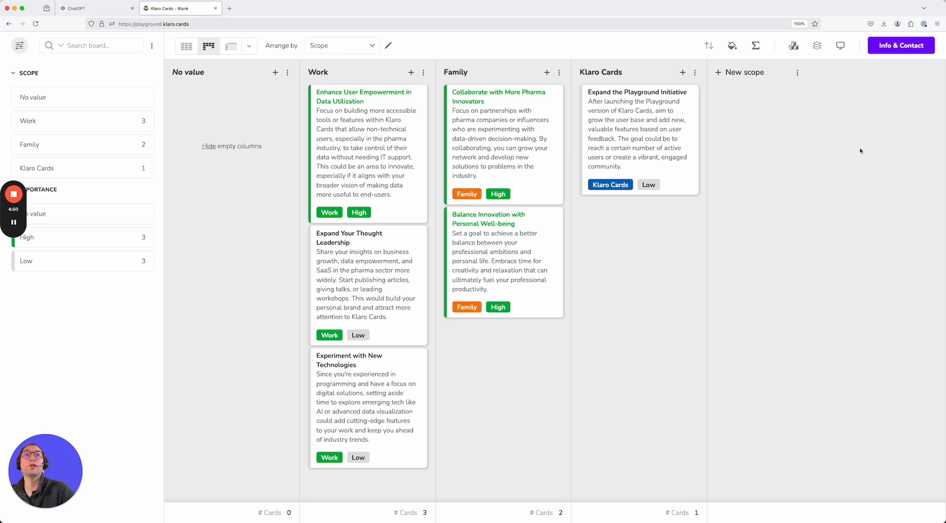
click(39, 25)
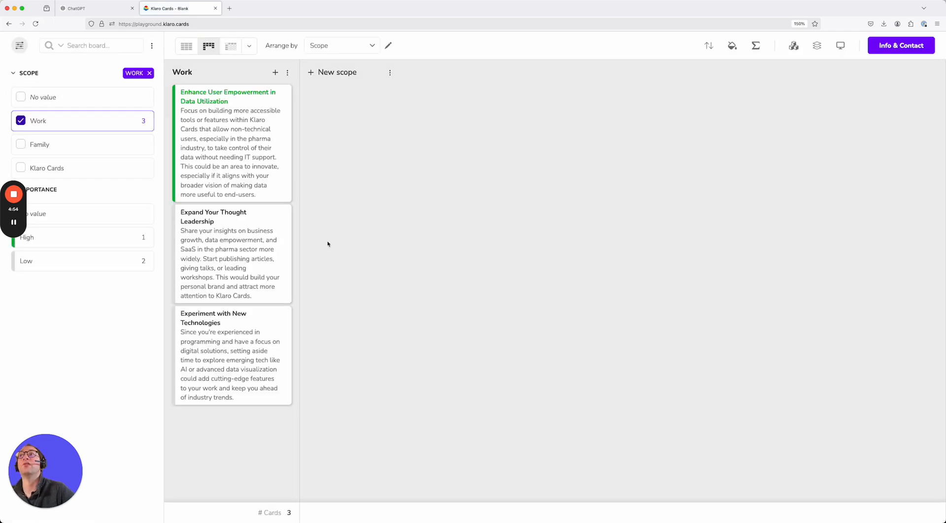
click(231, 46)
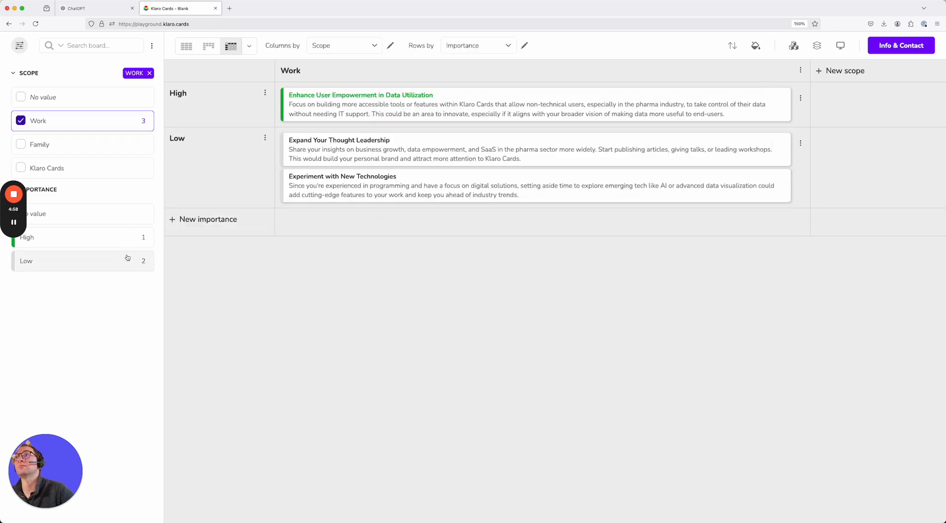
- Clear the Work filter and view all cards as a Kanban, then as a Matrix of Scope by Importance
click(149, 73)
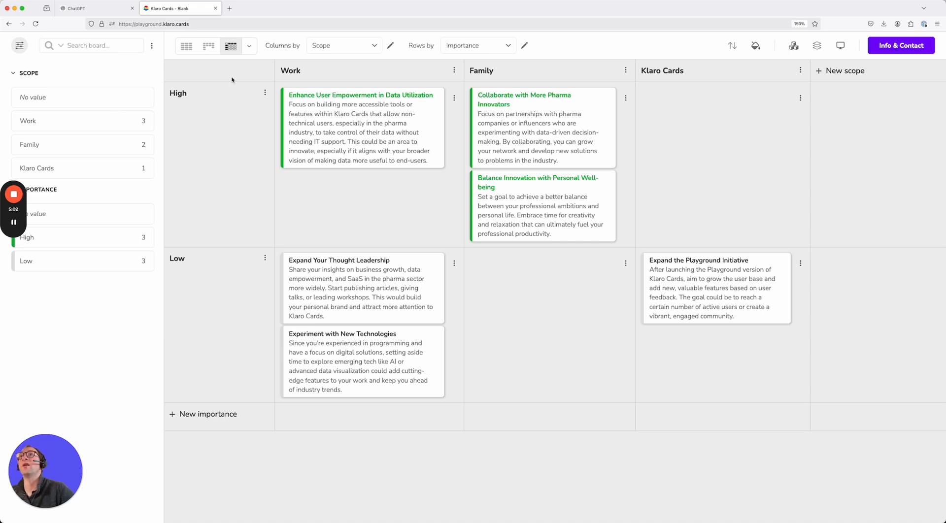
click(208, 46)
click(231, 47)
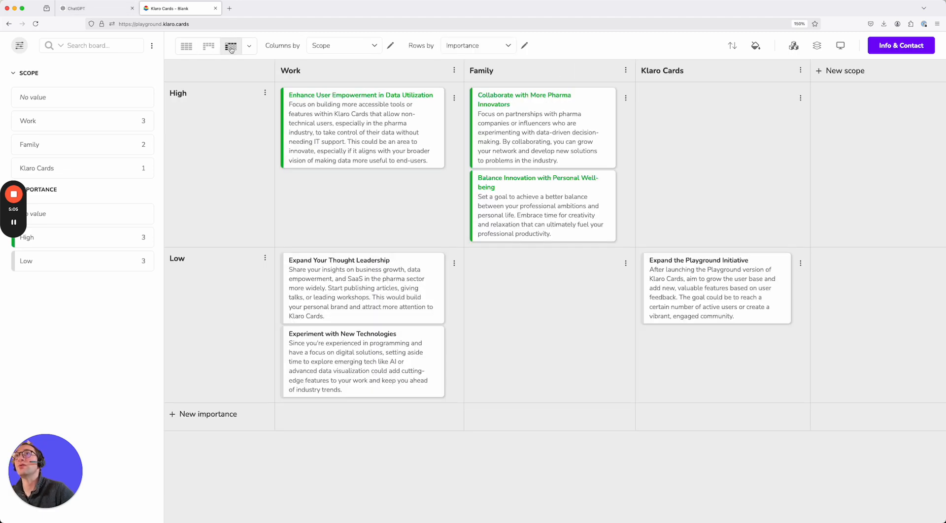
- Reload the page in both the Matrix and grid views to check the board's persistence, and return to the Matrix
click(37, 28)
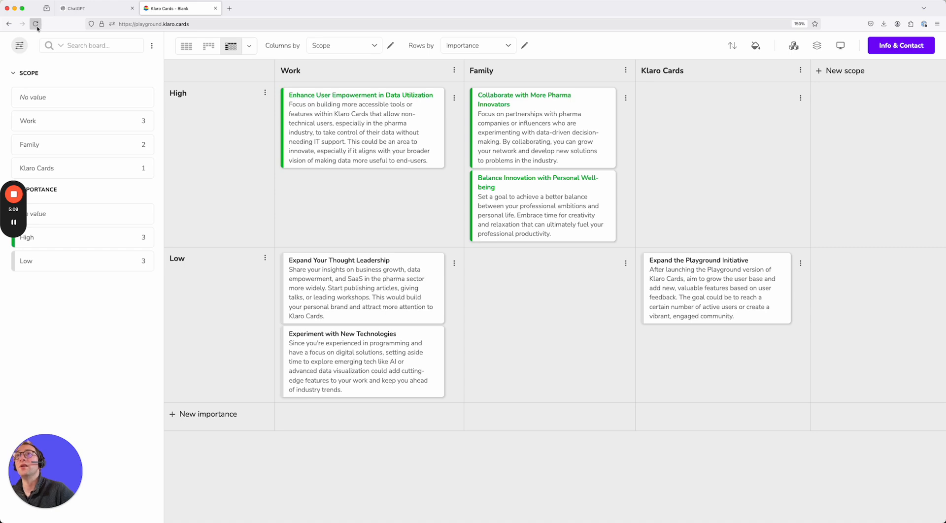
click(187, 47)
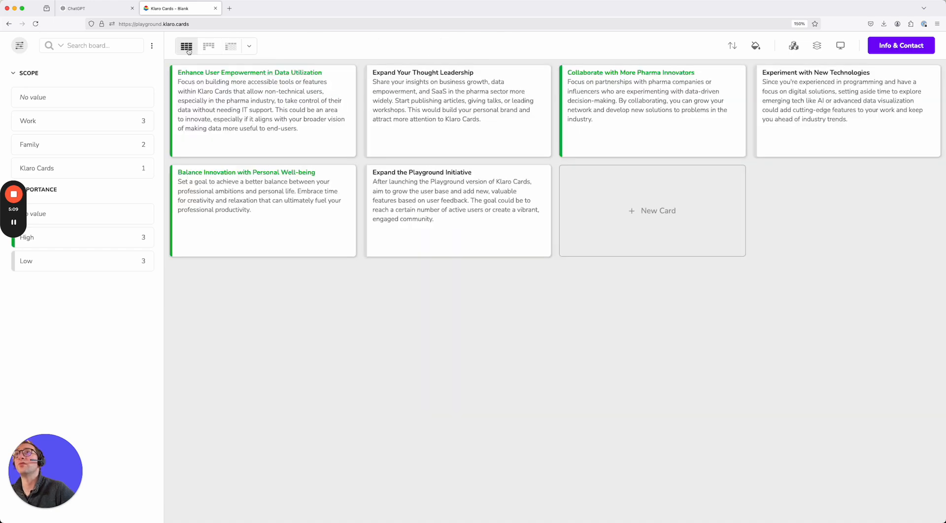
click(36, 23)
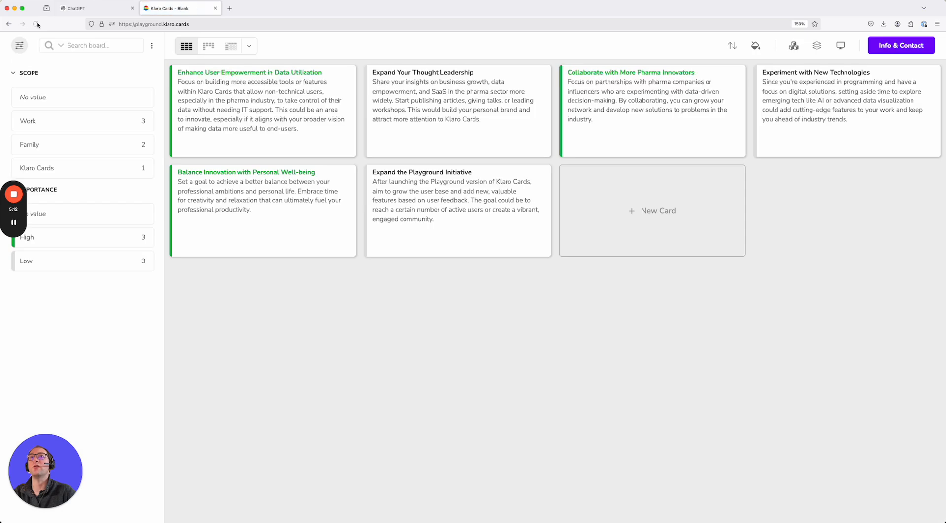
click(231, 47)
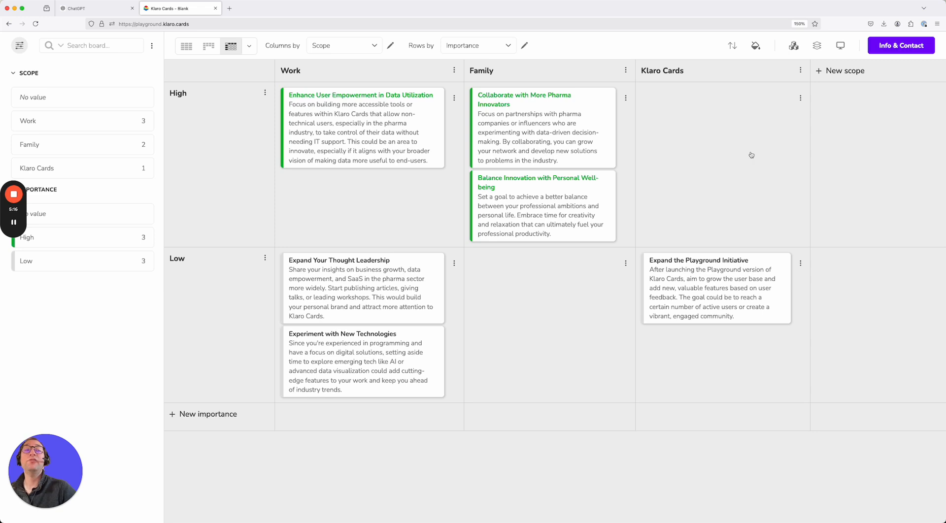
- Review the Playground's contact details and Frequently Asked Questions, returning to the welcome dialog after each
click(901, 45)
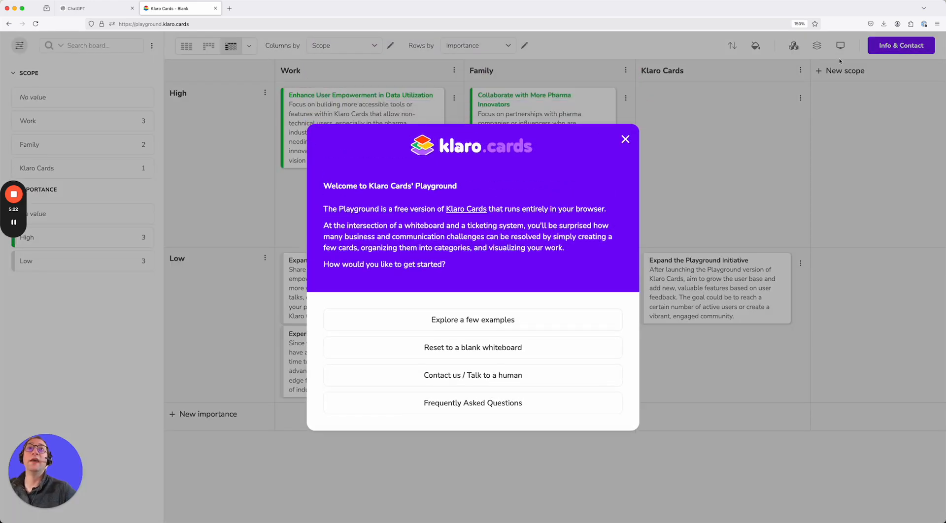
click(466, 375)
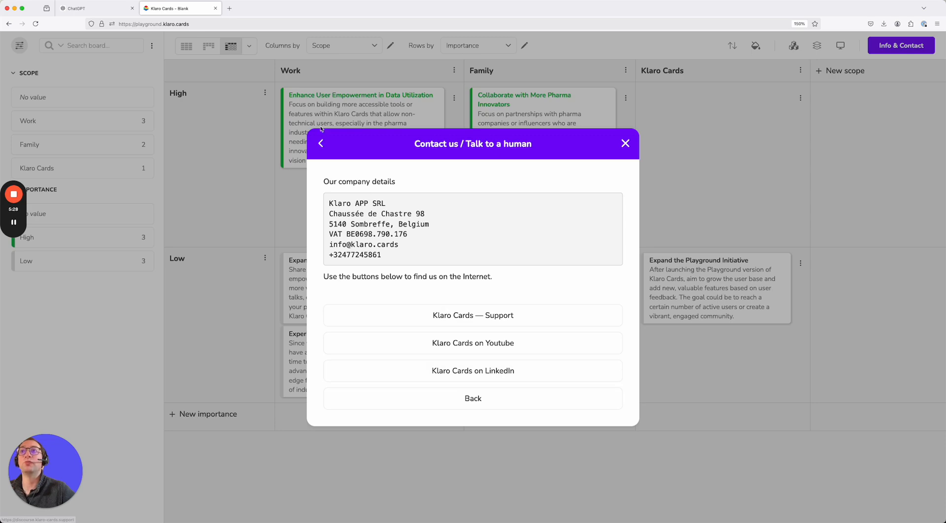
click(321, 145)
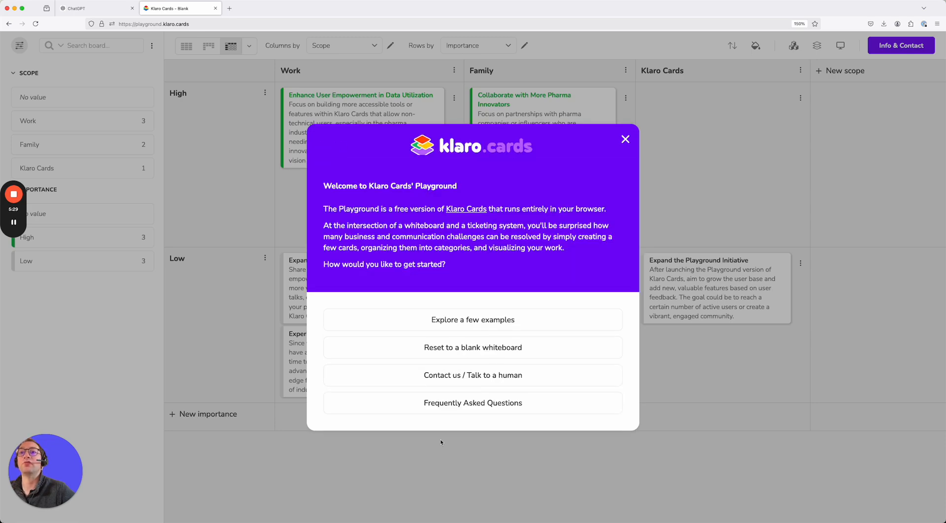
click(463, 403)
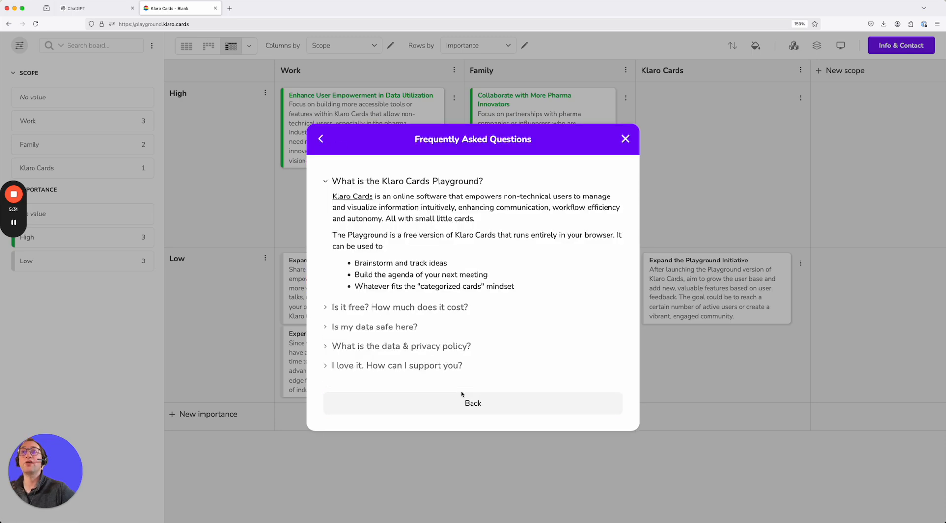
click(322, 139)
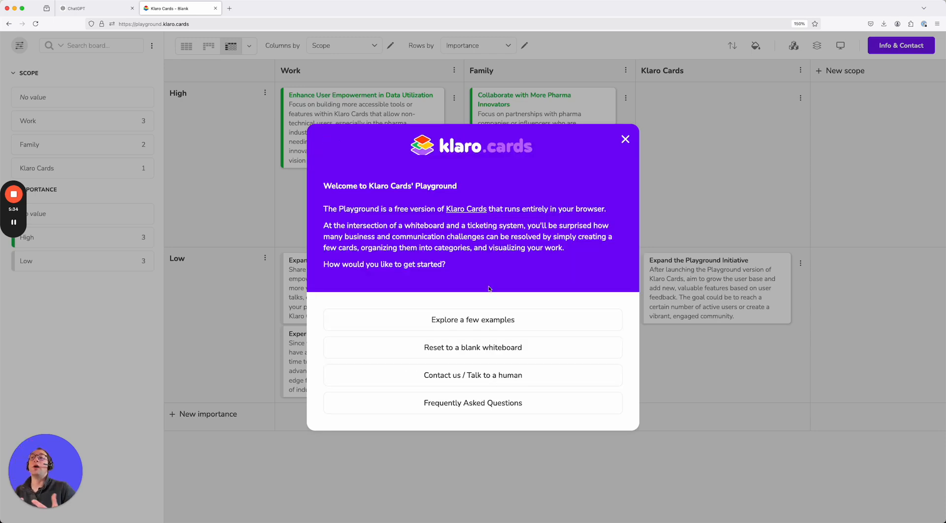